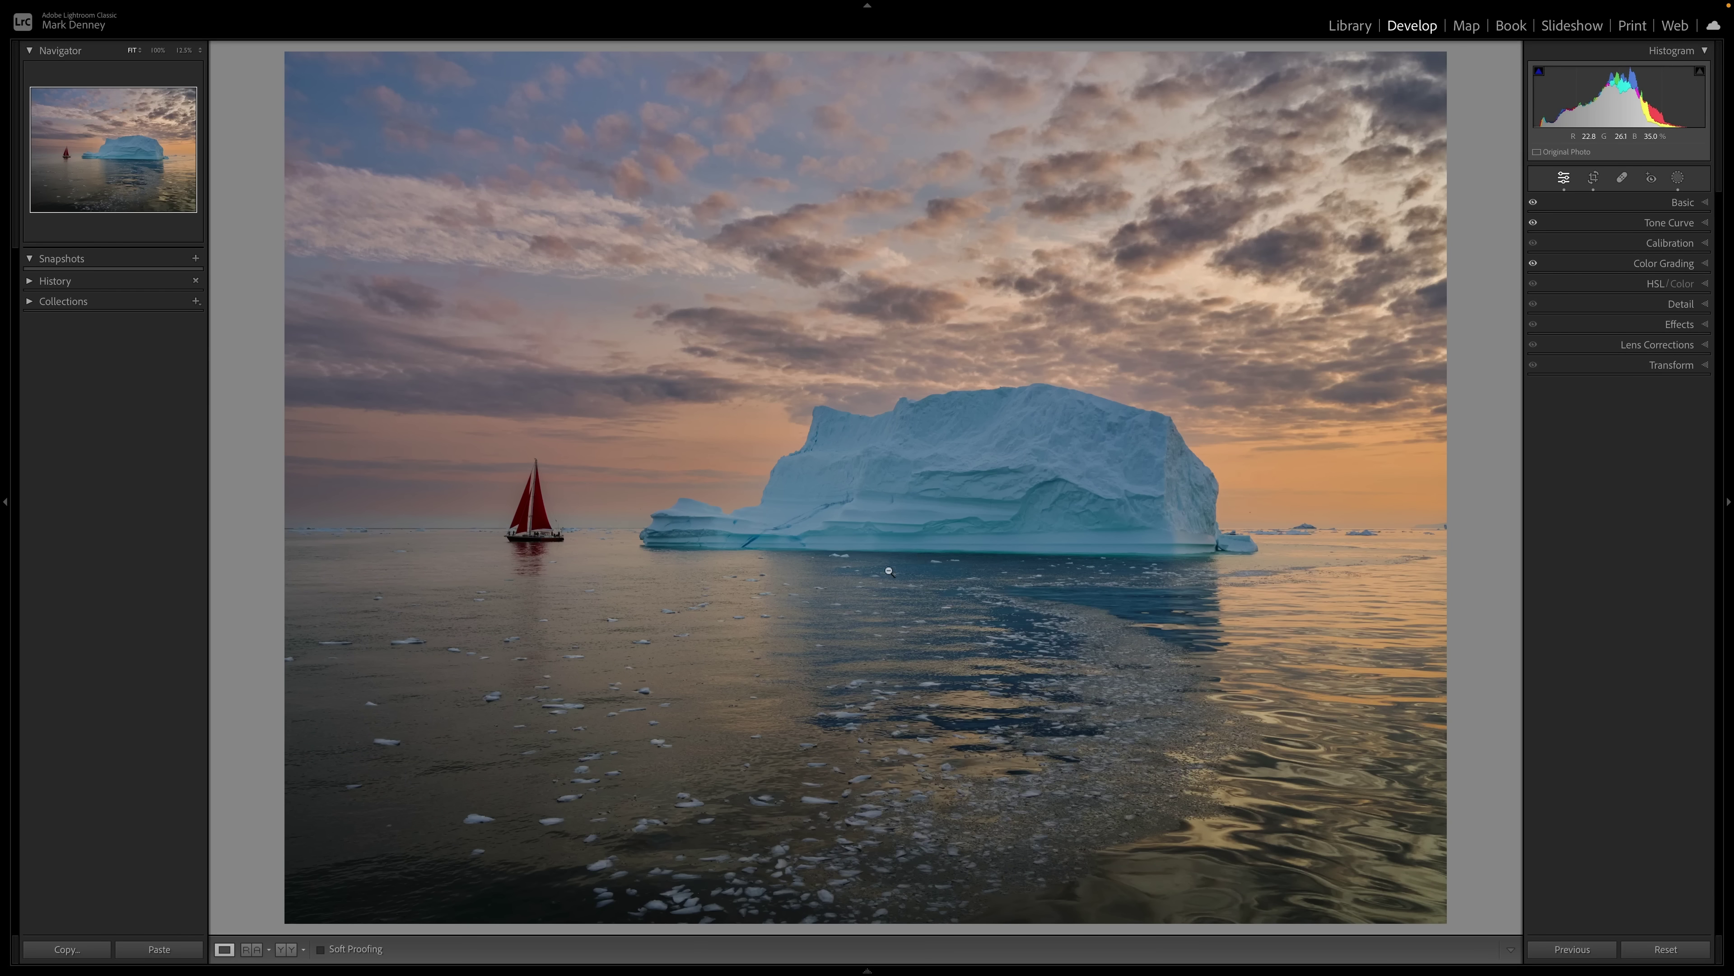
# - Review the Basic adjustments, then compare the photo with Mask 1 and Mask 2 each hidden and shown
pyautogui.click(1684, 203)
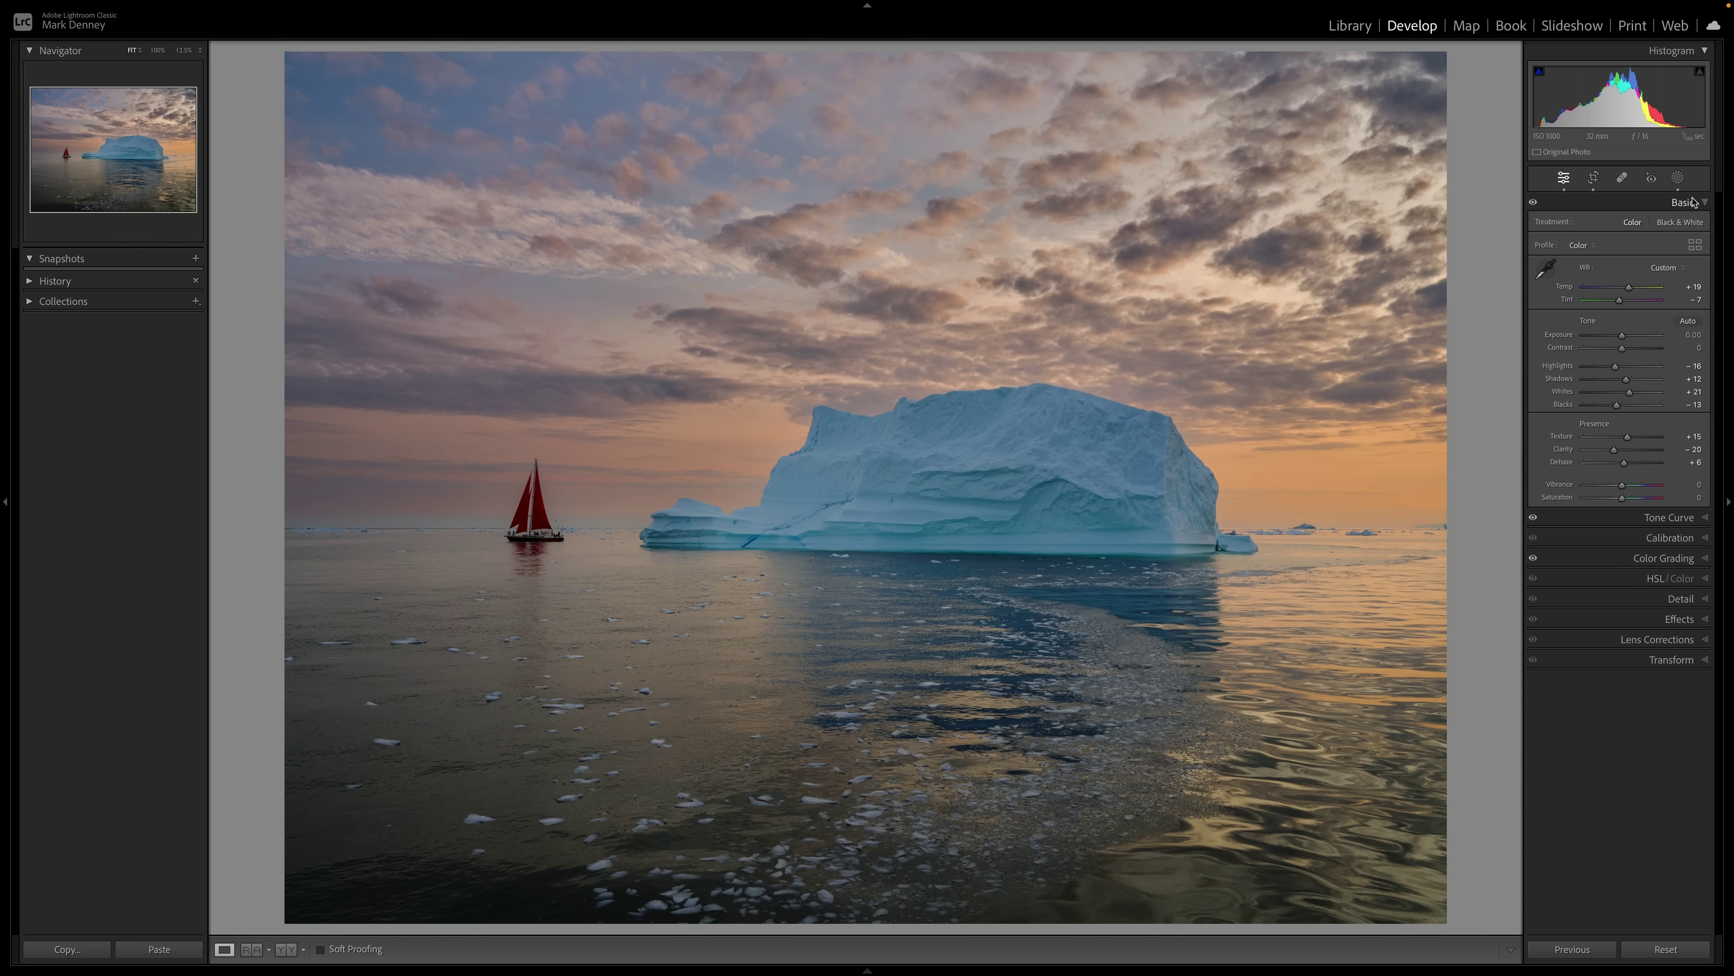
pyautogui.click(1677, 179)
pyautogui.click(1504, 130)
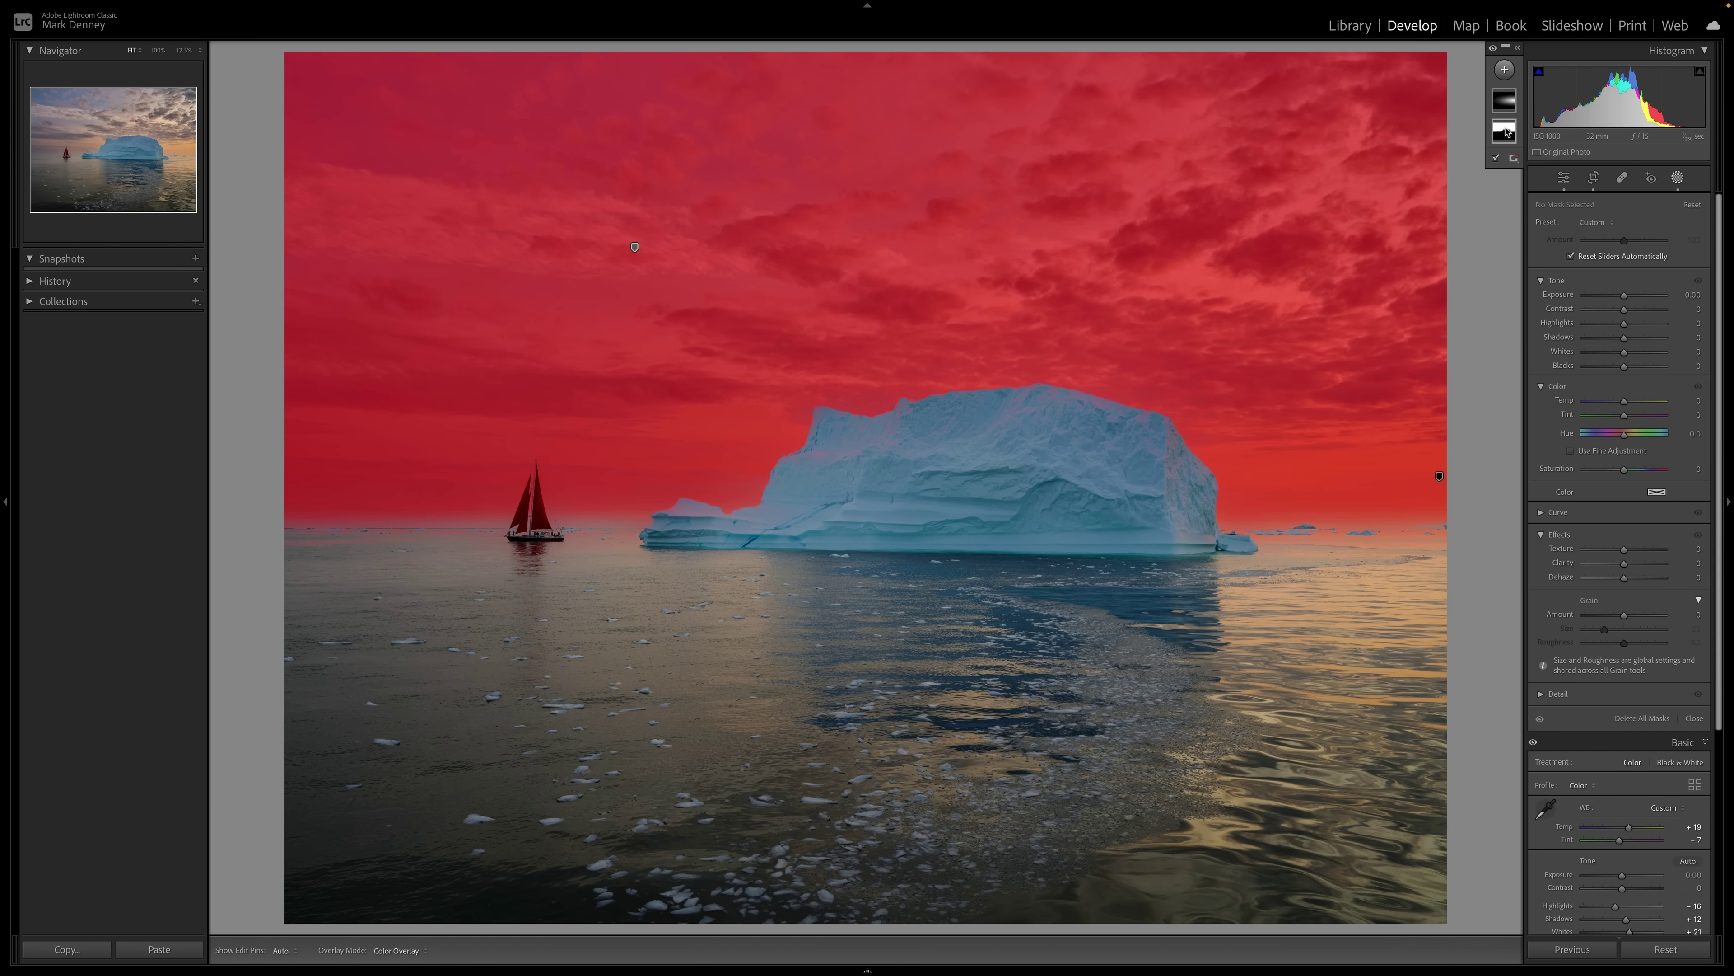
pyautogui.click(1518, 50)
pyautogui.click(1512, 133)
pyautogui.click(1512, 132)
pyautogui.click(1513, 132)
pyautogui.click(1512, 132)
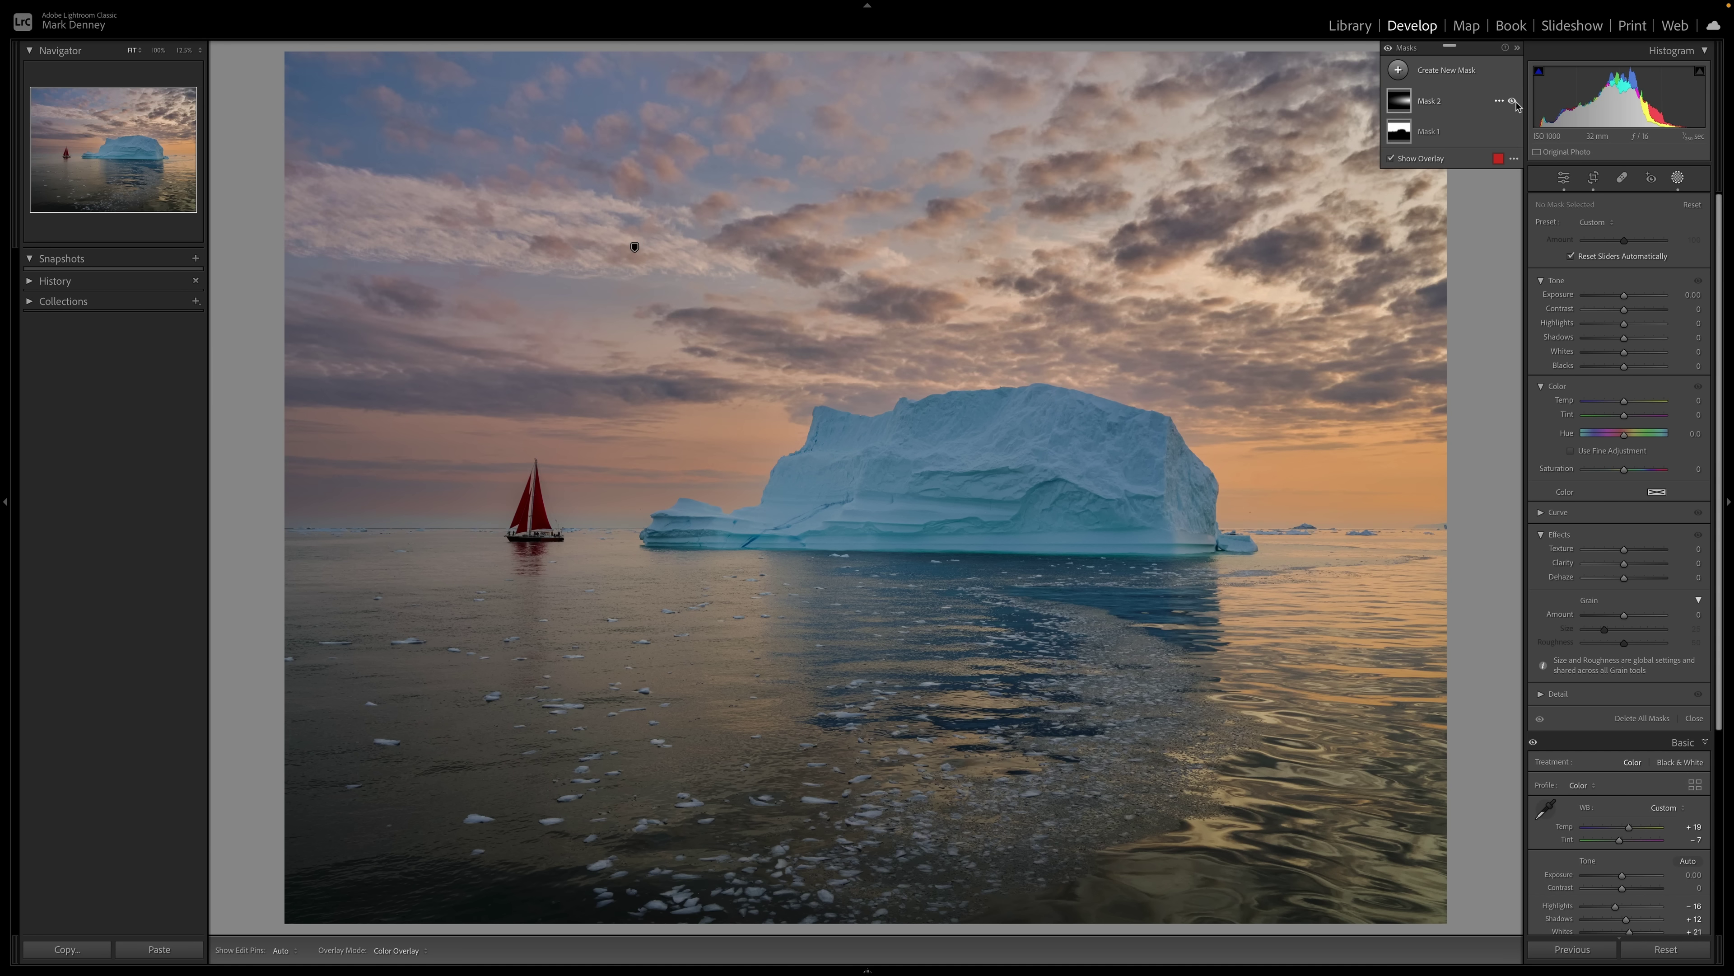
pyautogui.click(1513, 101)
pyautogui.click(1513, 101)
pyautogui.click(1513, 101)
pyautogui.click(1513, 101)
# - Compare the photo with all masks hidden and shown together, and leave masking
pyautogui.click(1388, 48)
pyautogui.click(1388, 48)
pyautogui.click(1388, 49)
pyautogui.click(1389, 49)
pyautogui.click(1389, 48)
pyautogui.click(1389, 48)
pyautogui.click(1517, 49)
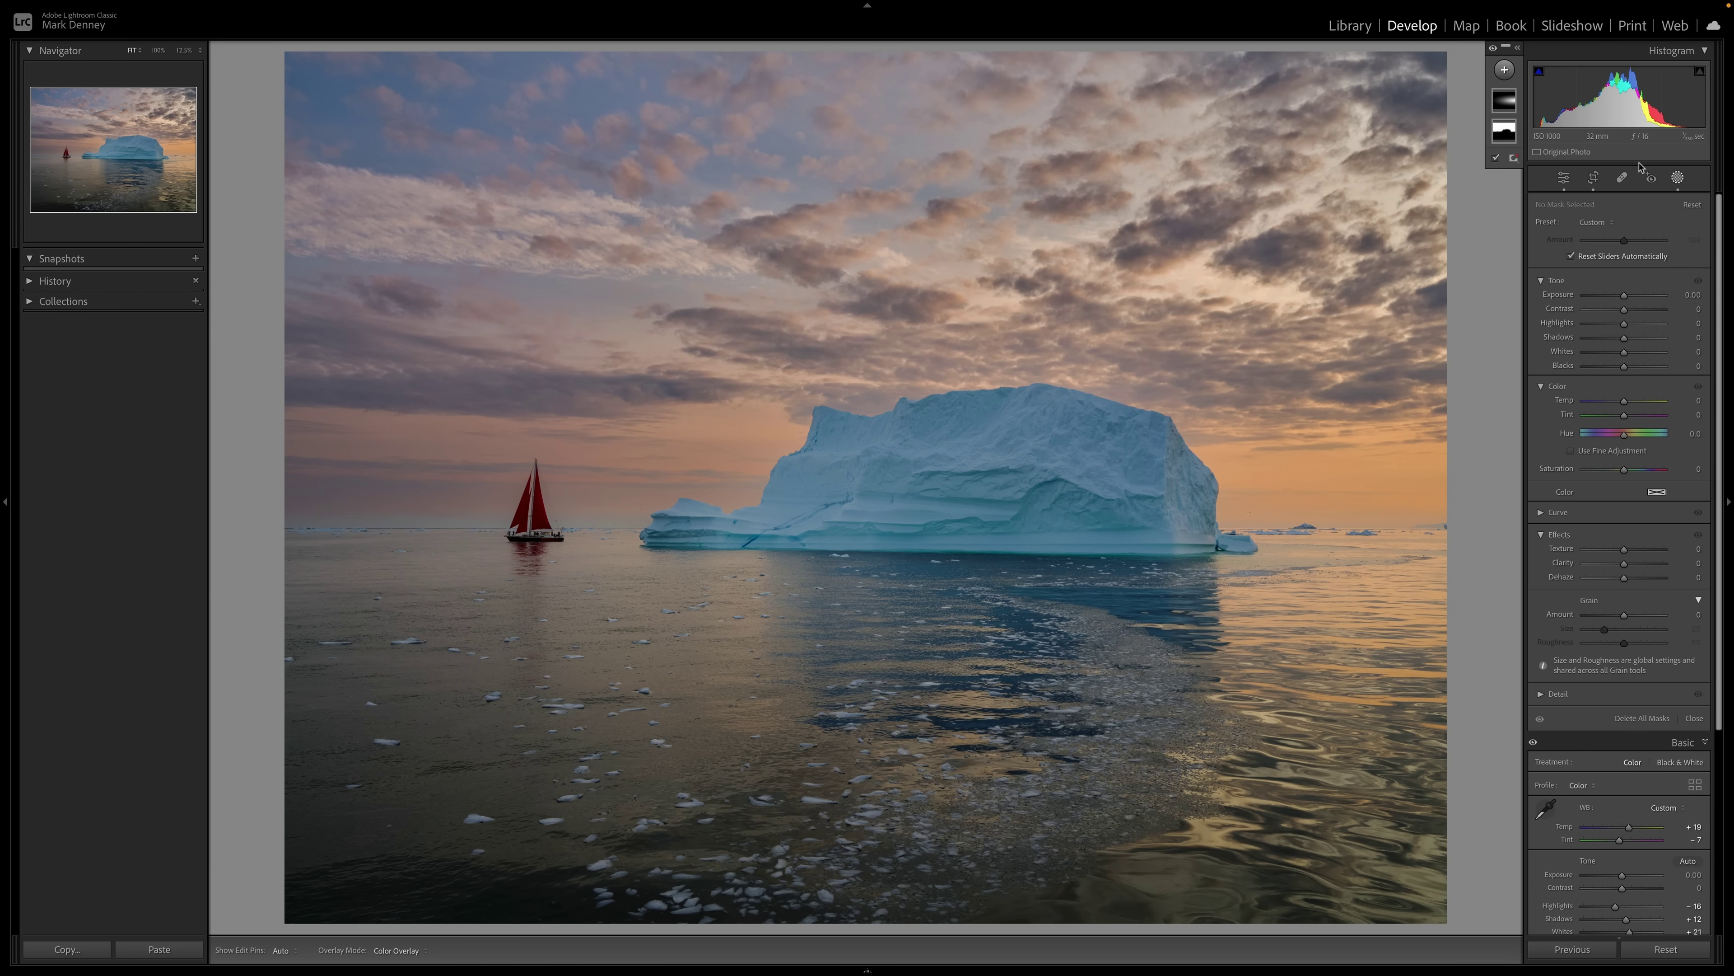
pyautogui.click(1678, 179)
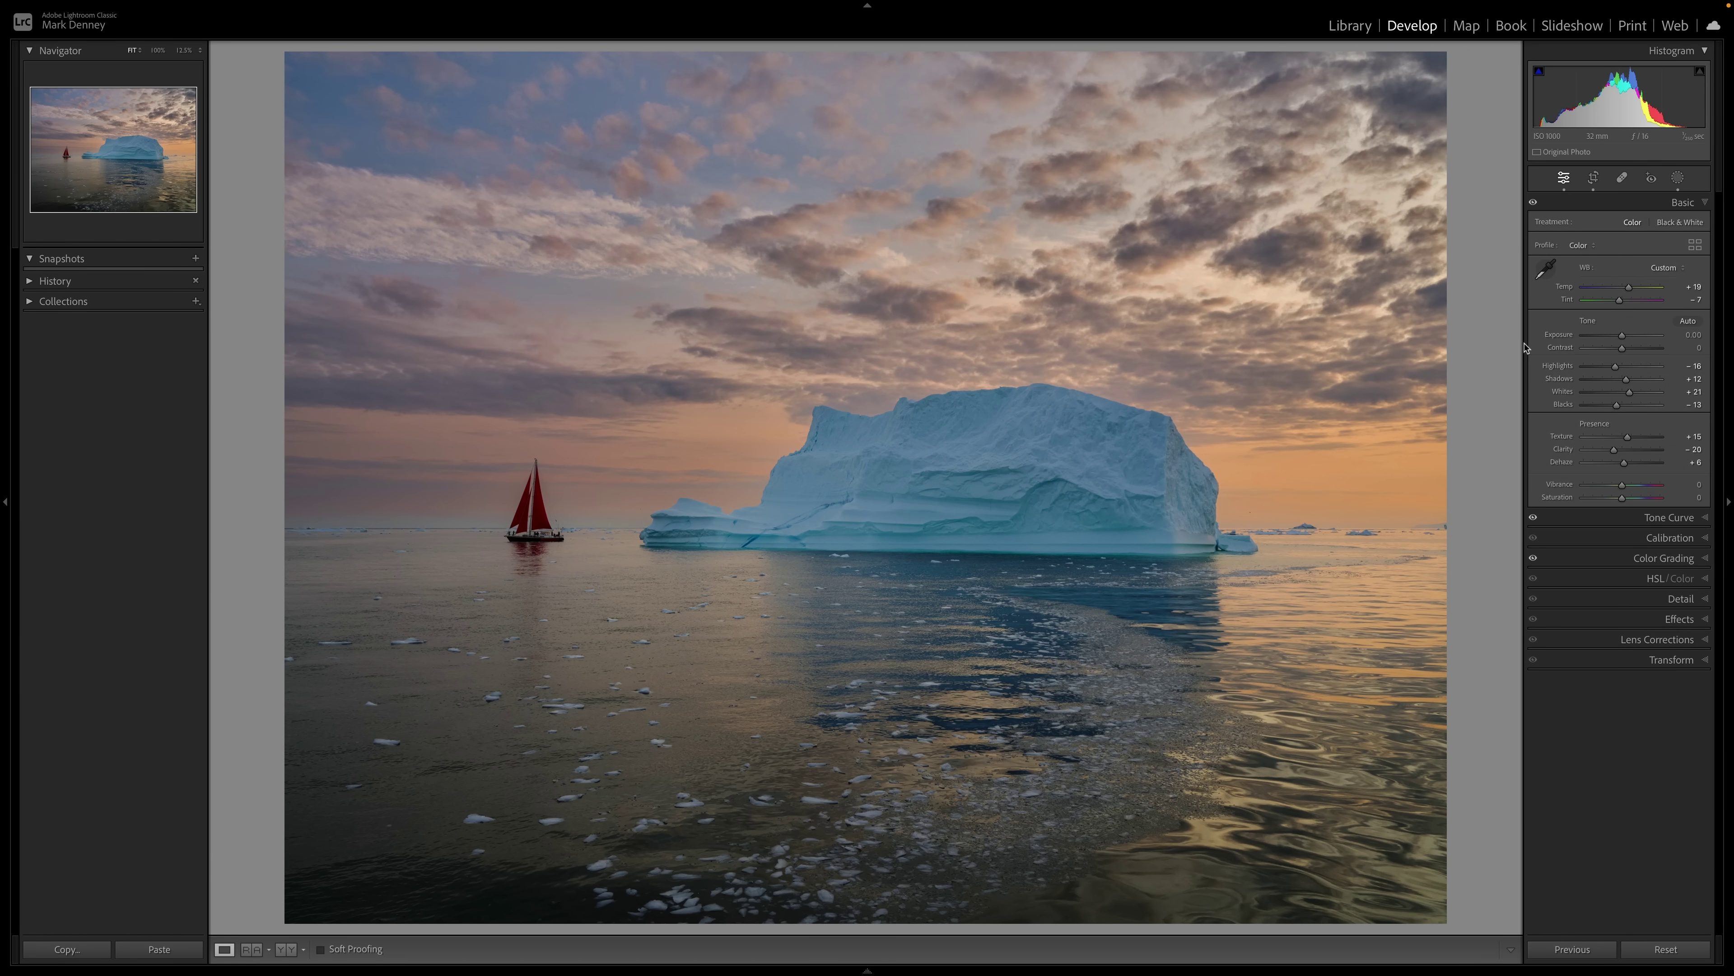
# - Compare the edited photo with its unedited before version
pyautogui.press('\\')
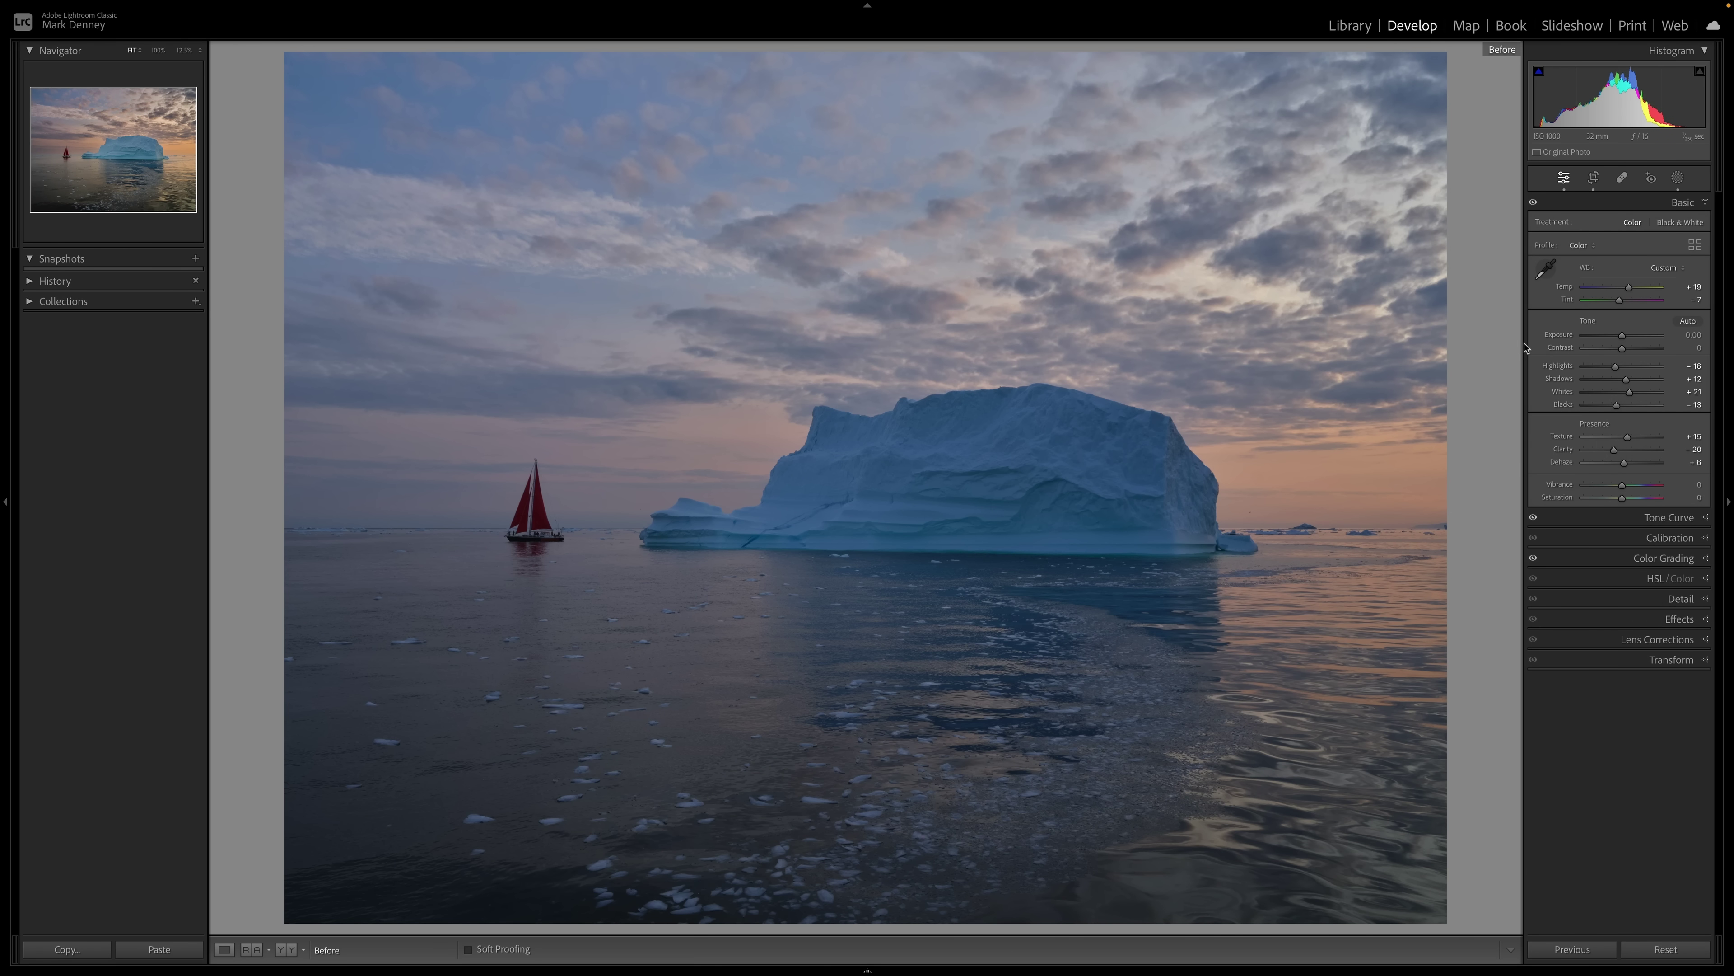
pyautogui.press('\\')
pyautogui.press('\\')
pyautogui.press('\\')
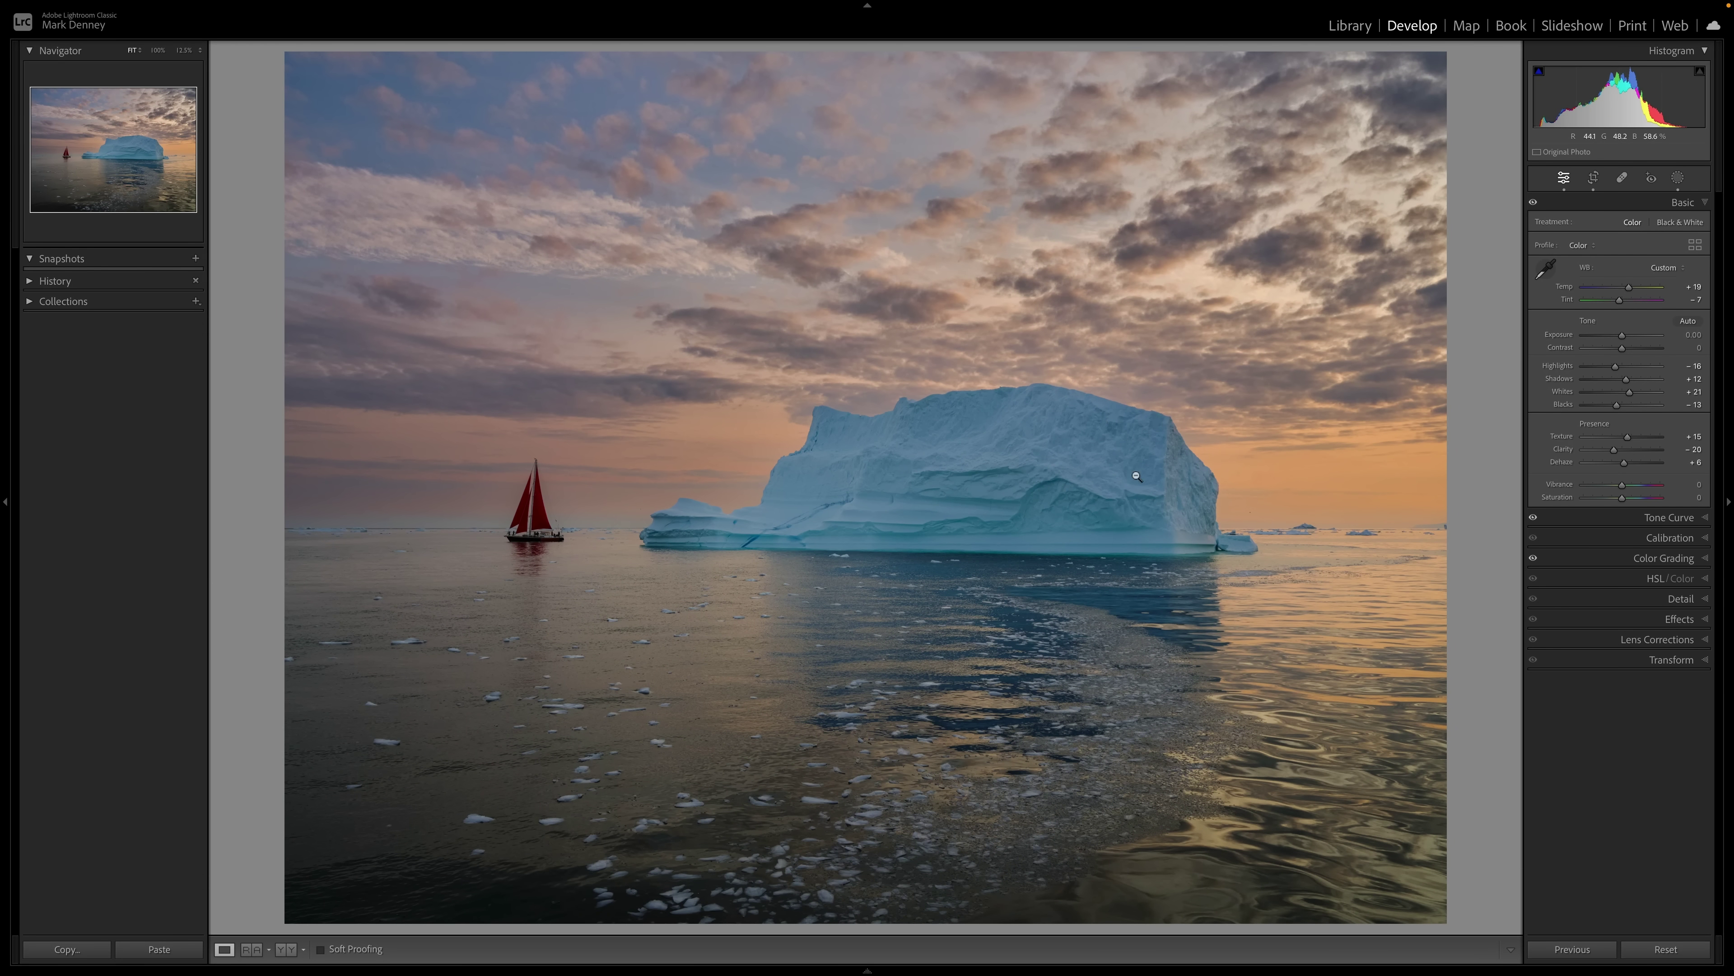
# - Try brightening the whole photo with Shadows at 100 and with Exposure at +0.90, undoing each attempt
pyautogui.moveTo(1625, 383)
pyautogui.mouseDown()
pyautogui.moveTo(1668, 382)
pyautogui.moveTo(1605, 383)
pyautogui.moveTo(1651, 382)
pyautogui.mouseUp()
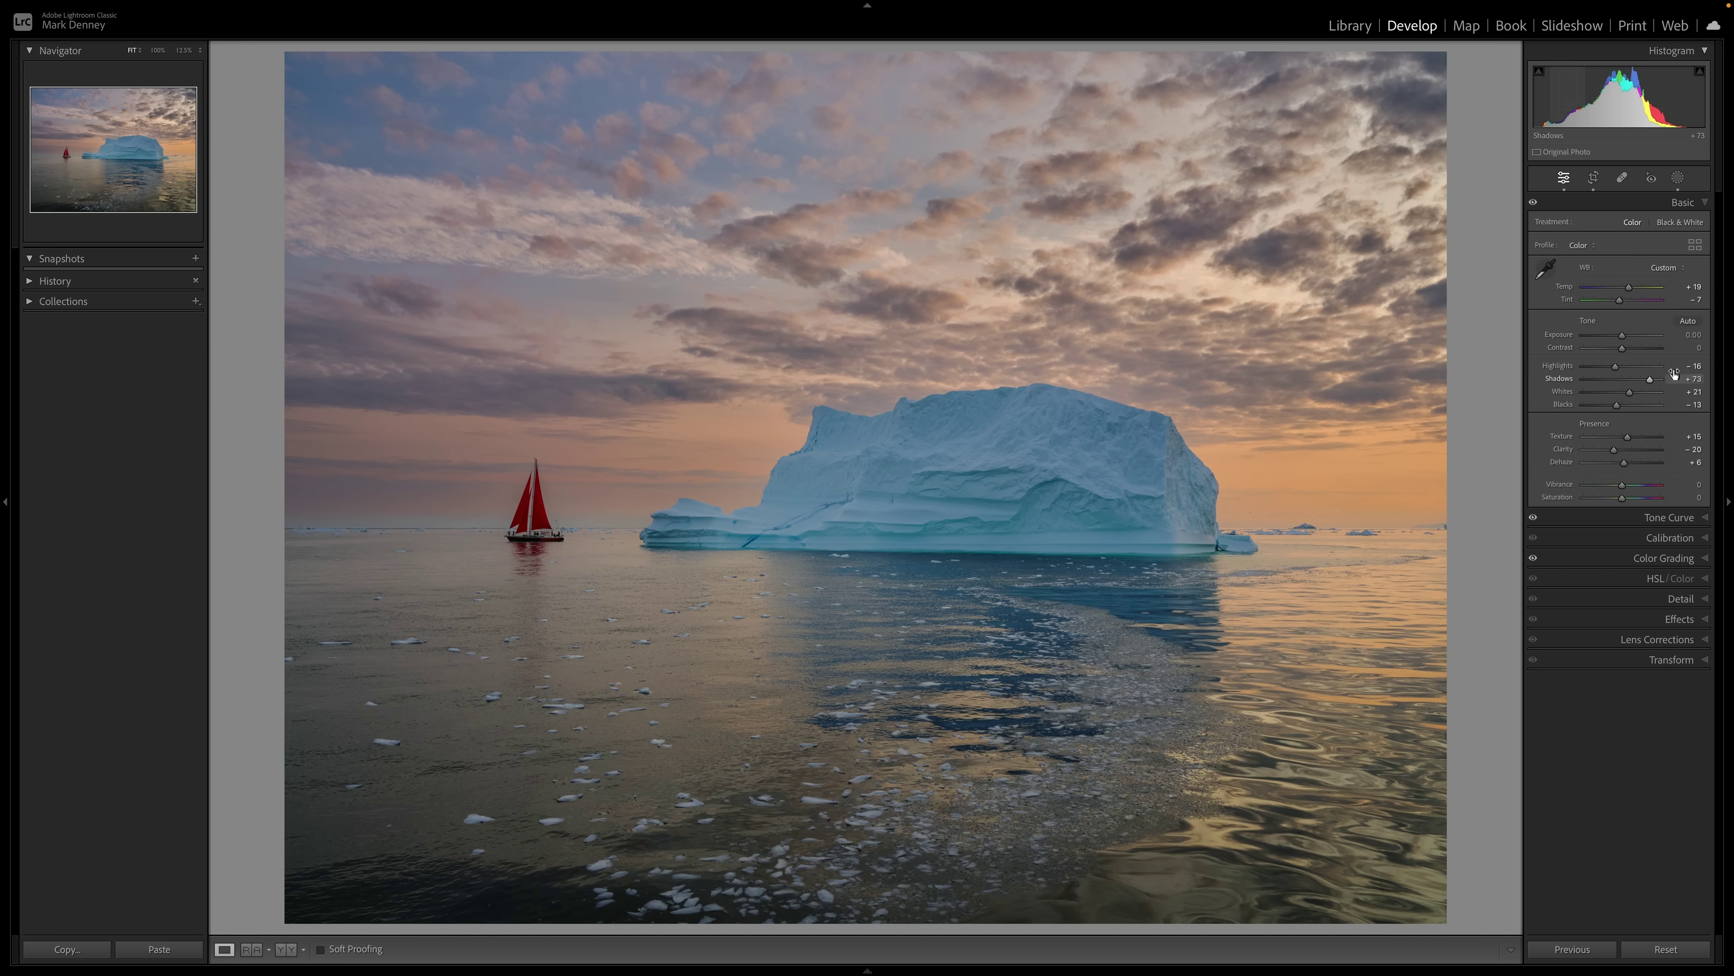
pyautogui.moveTo(1651, 382); pyautogui.dragTo(1660, 386)
pyautogui.hotkey('ctrl', 'z')
pyautogui.hotkey('ctrl', 'z')
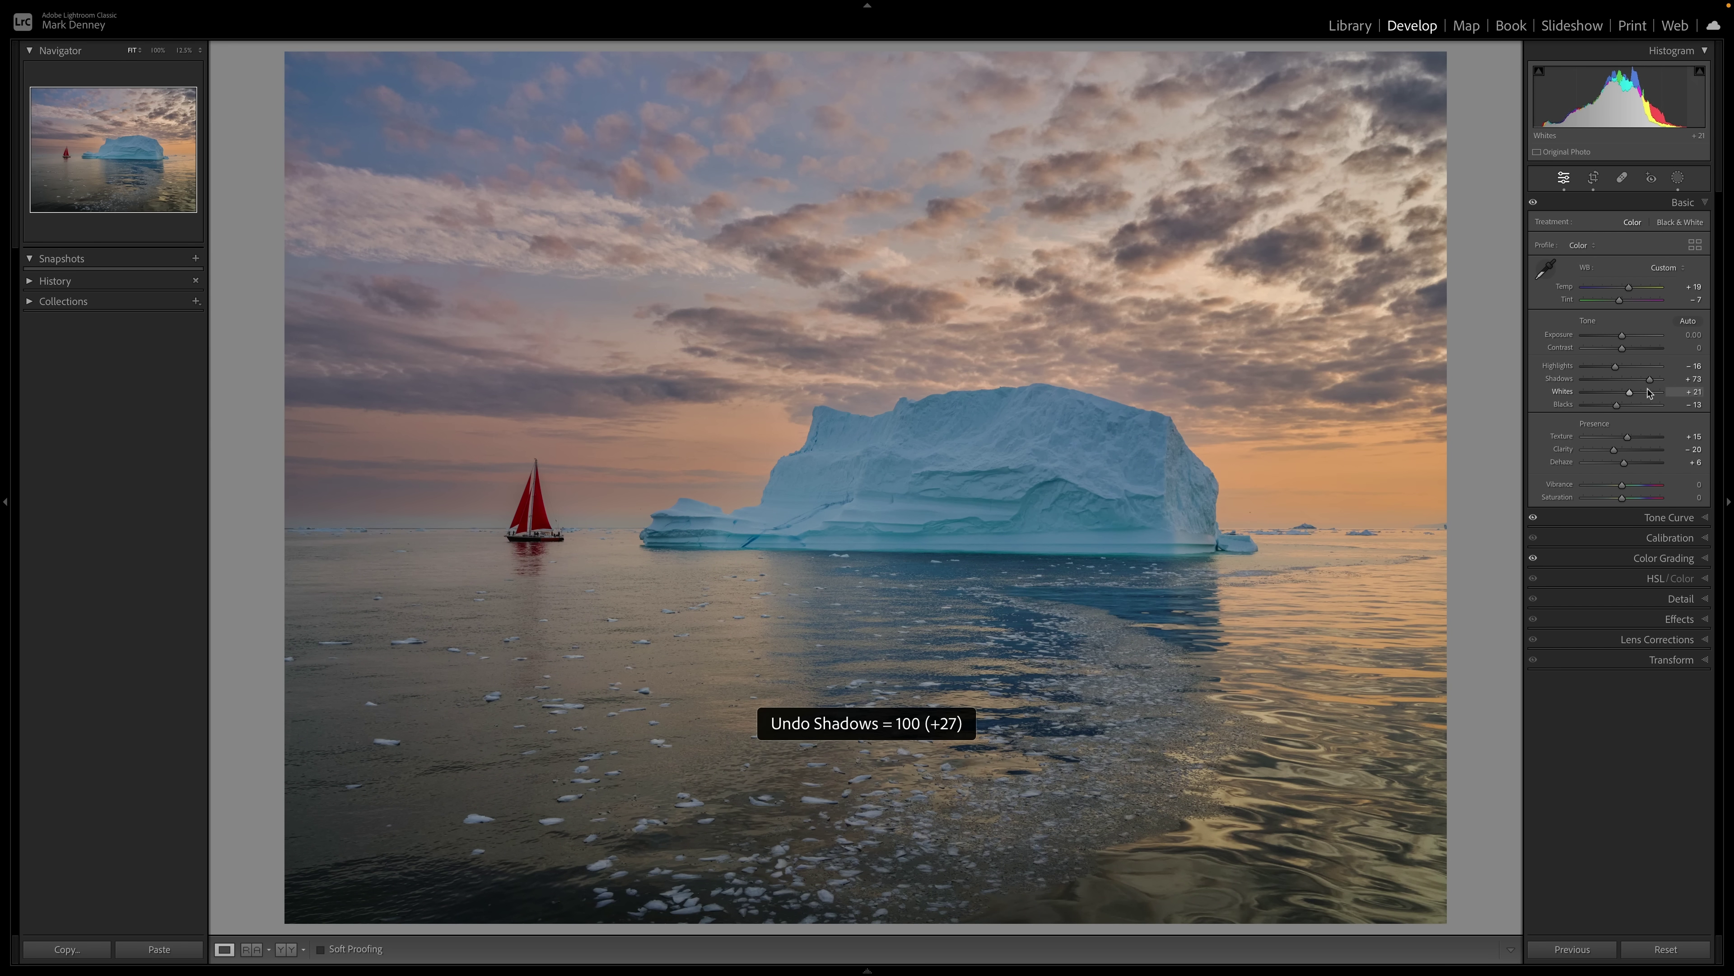
pyautogui.moveTo(1630, 340); pyautogui.dragTo(1630, 336)
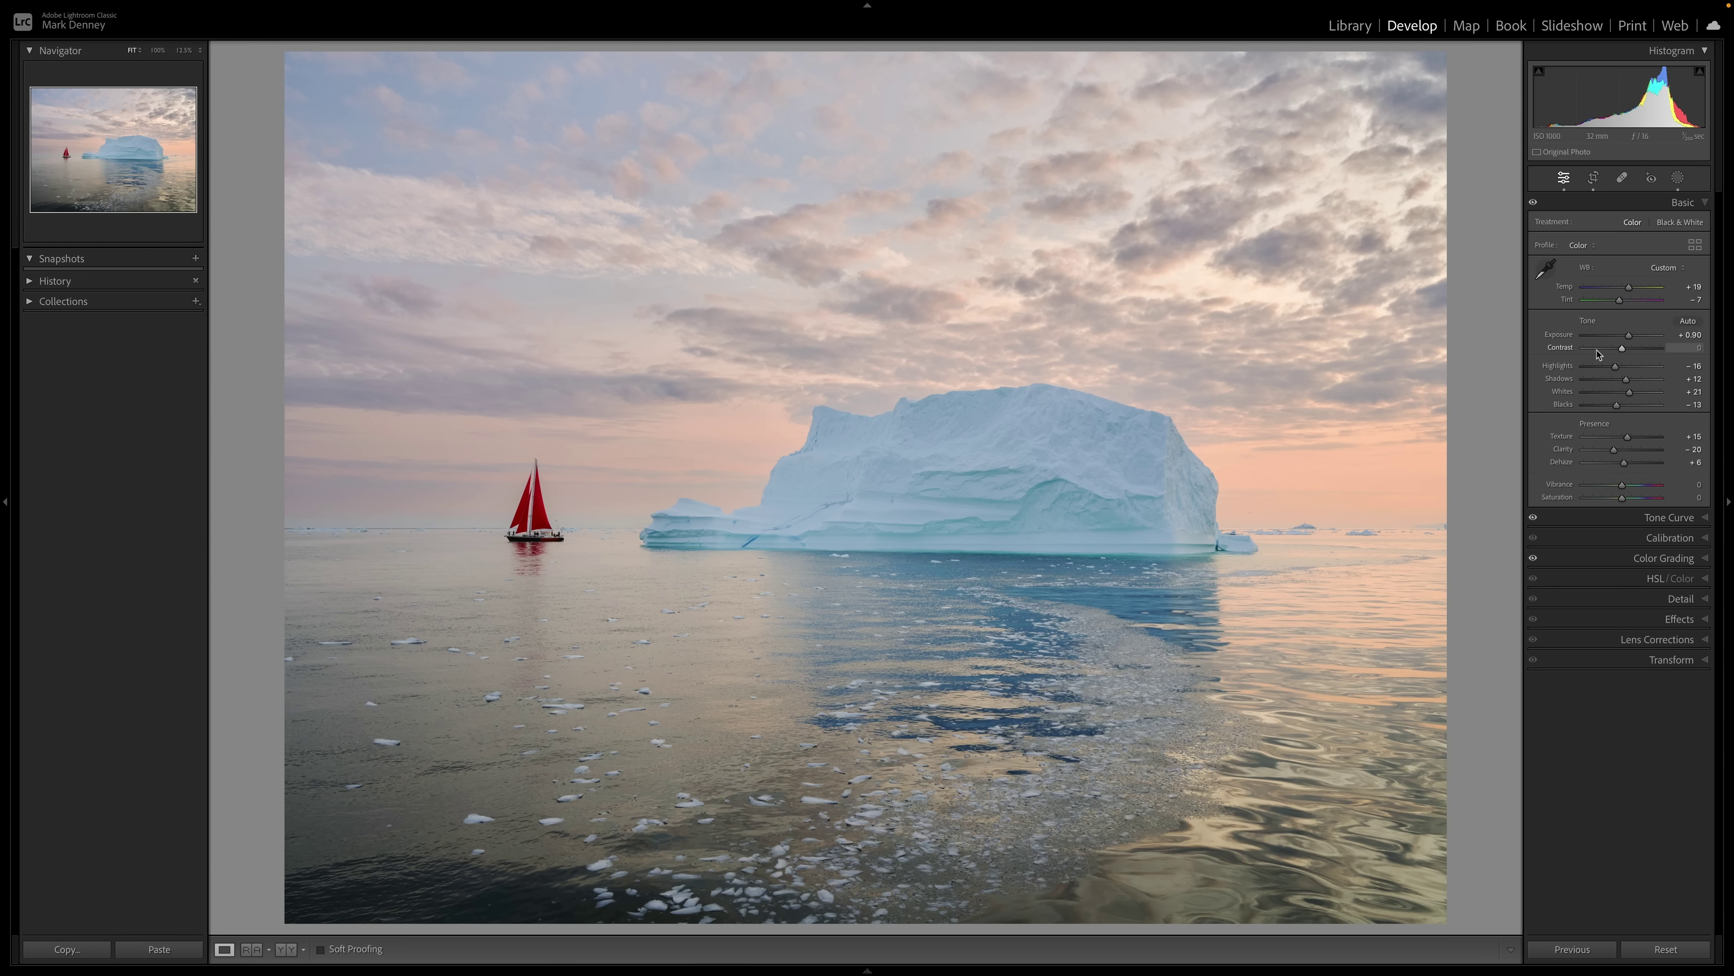
pyautogui.press('super+z')
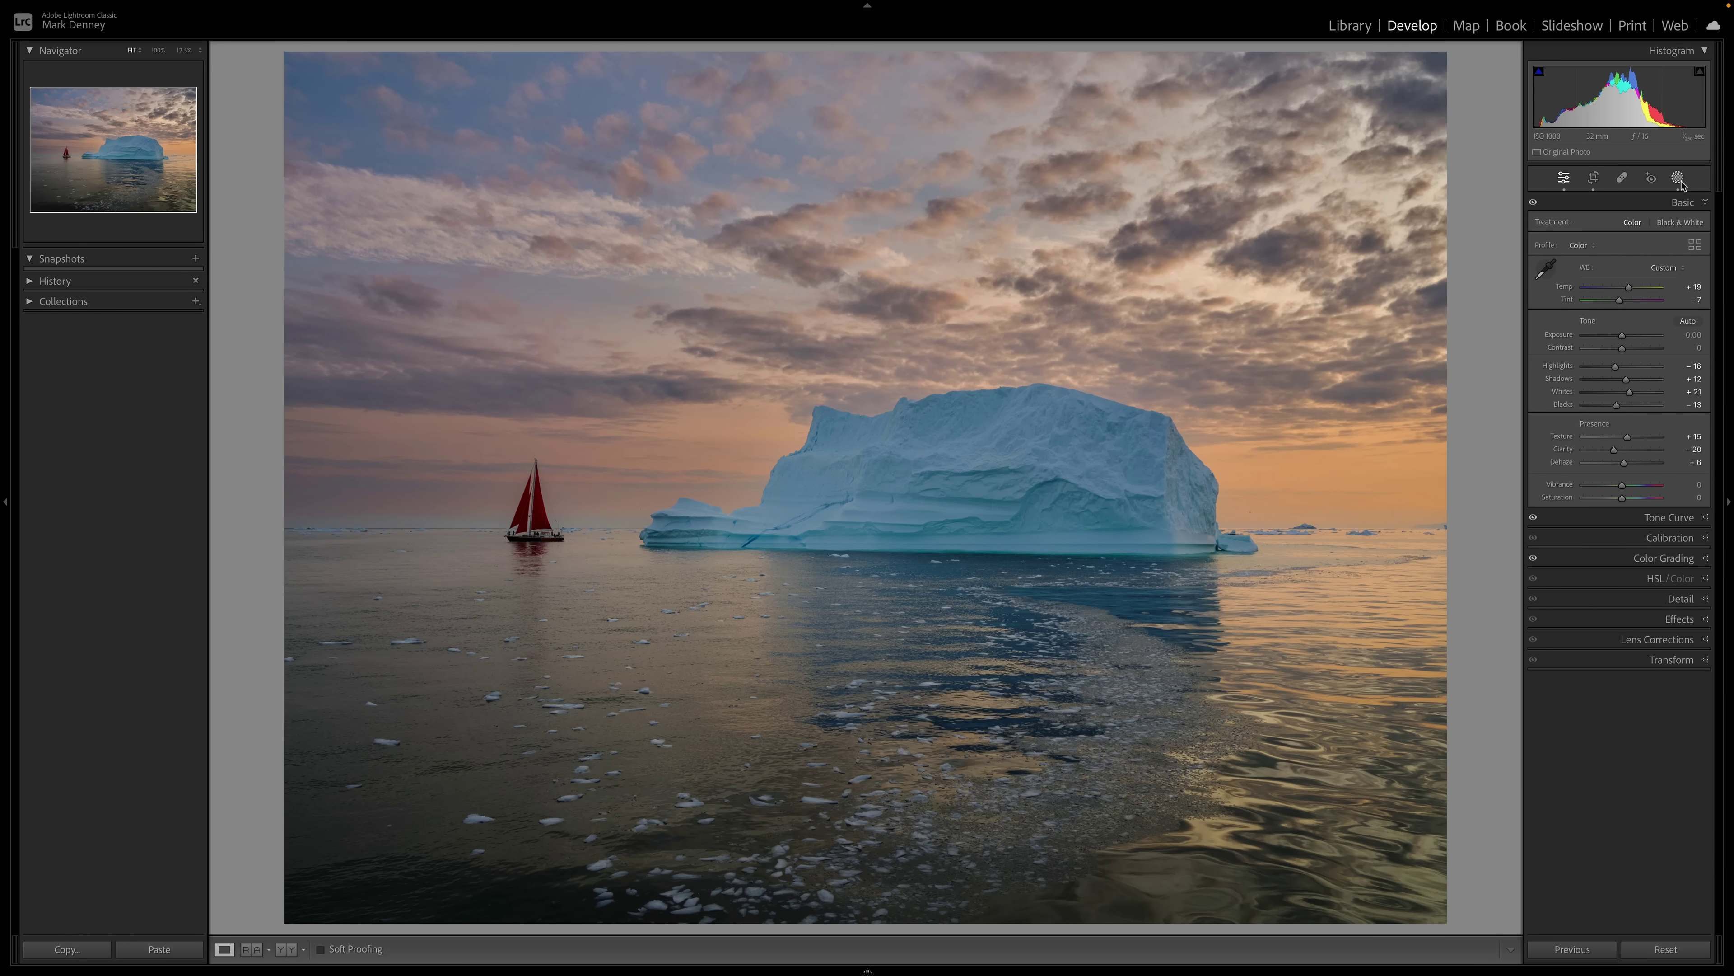
# - Create an Objects mask of the red sailboat by framing the whole boat in rectangle select mode
pyautogui.click(1680, 180)
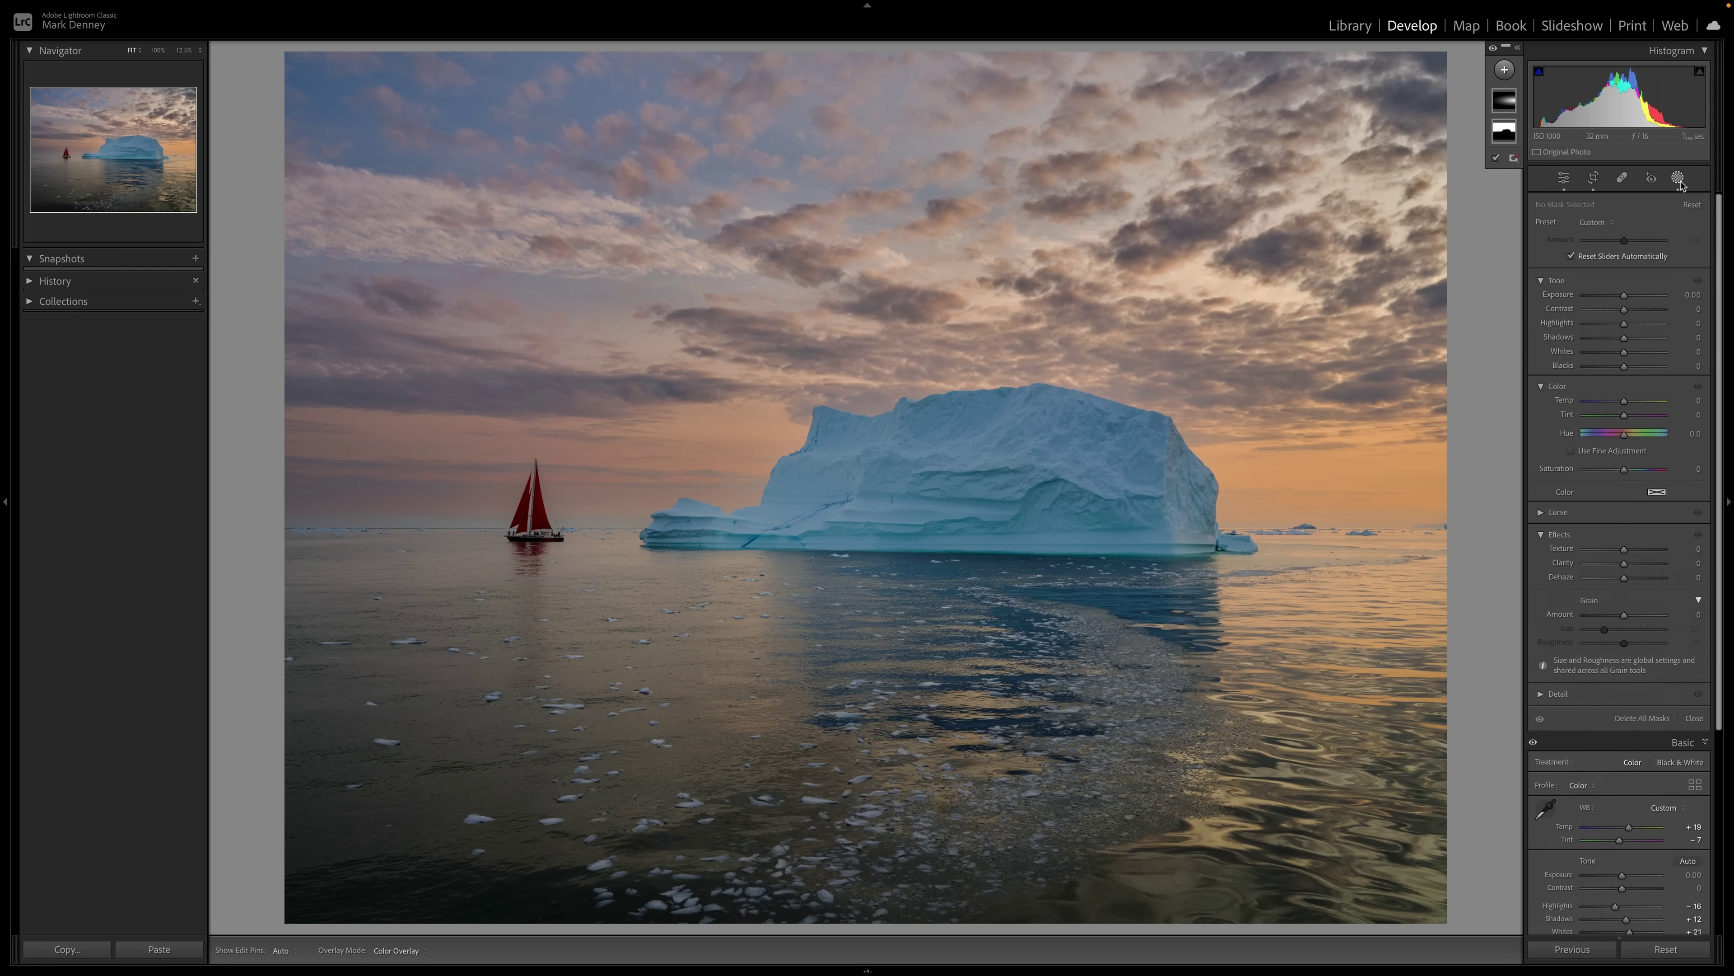
pyautogui.click(1518, 51)
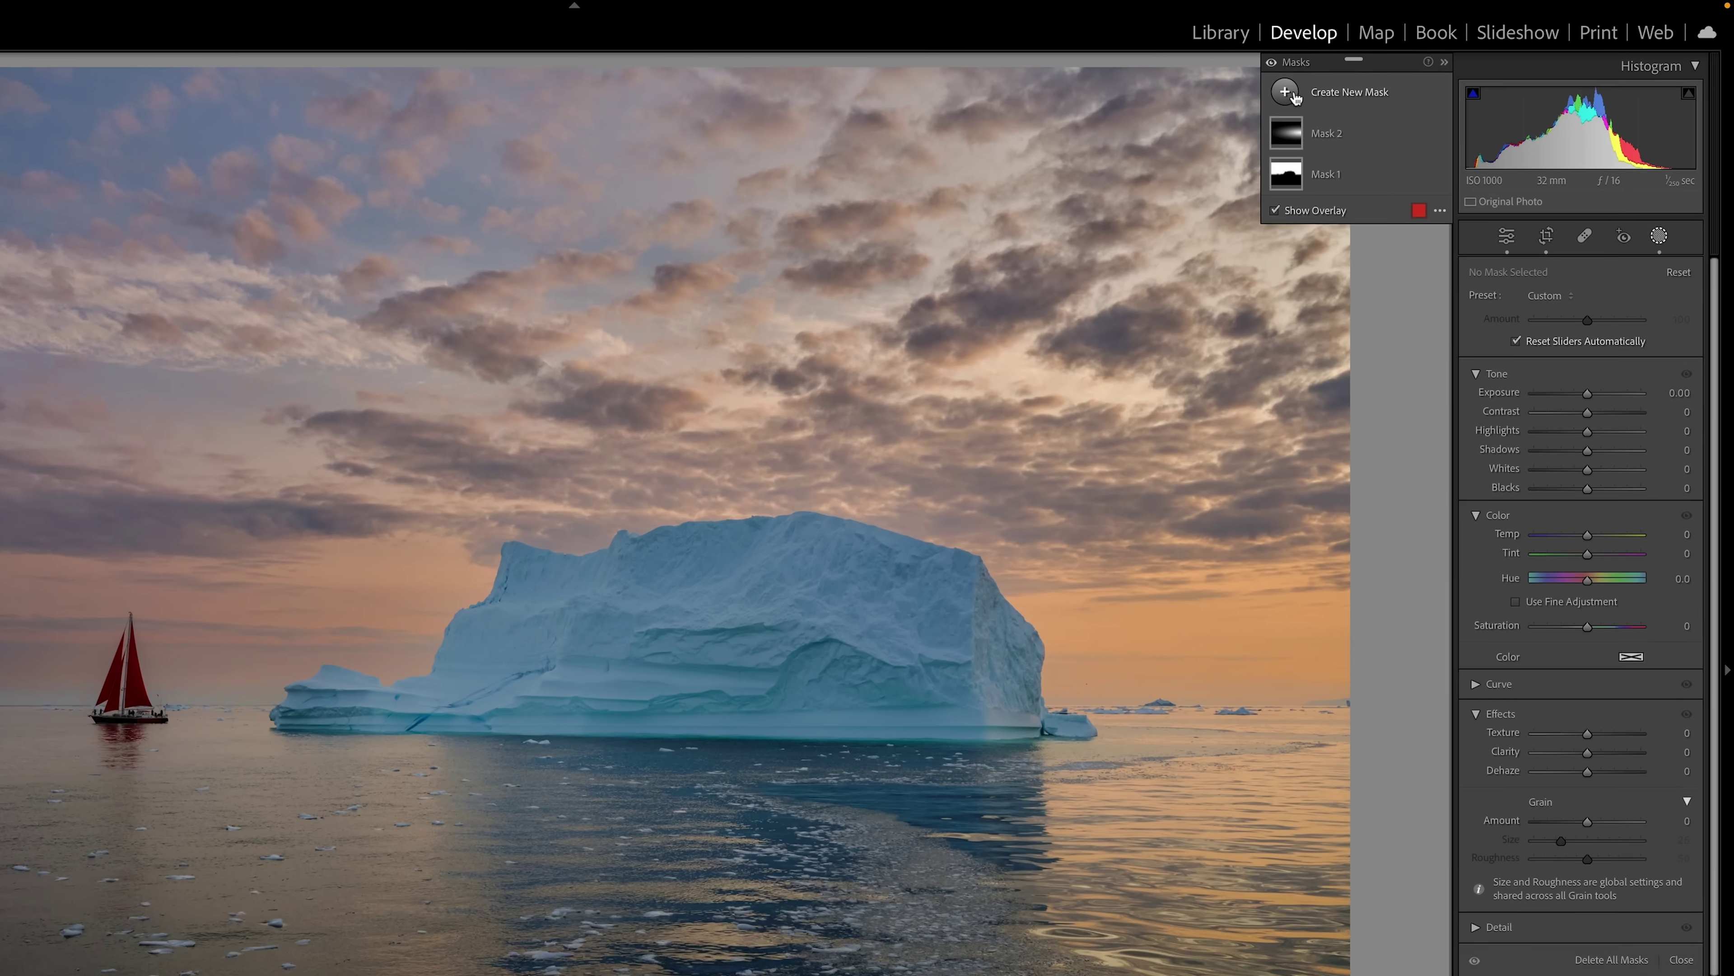
pyautogui.click(1399, 70)
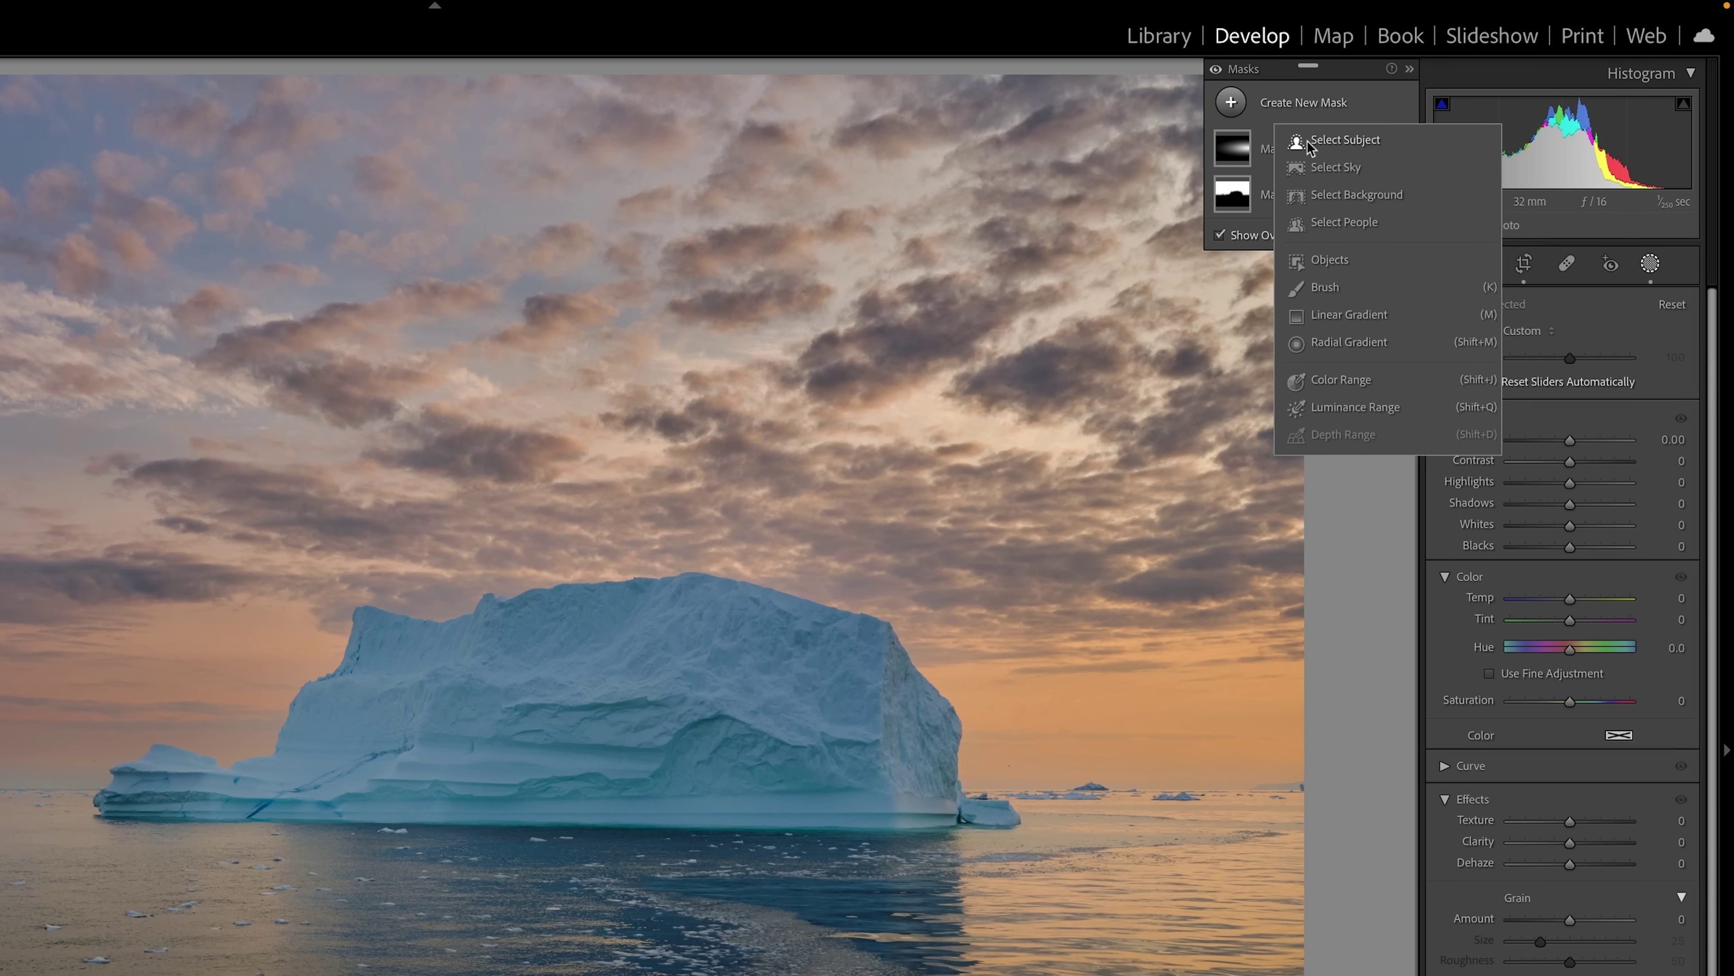
pyautogui.click(1318, 261)
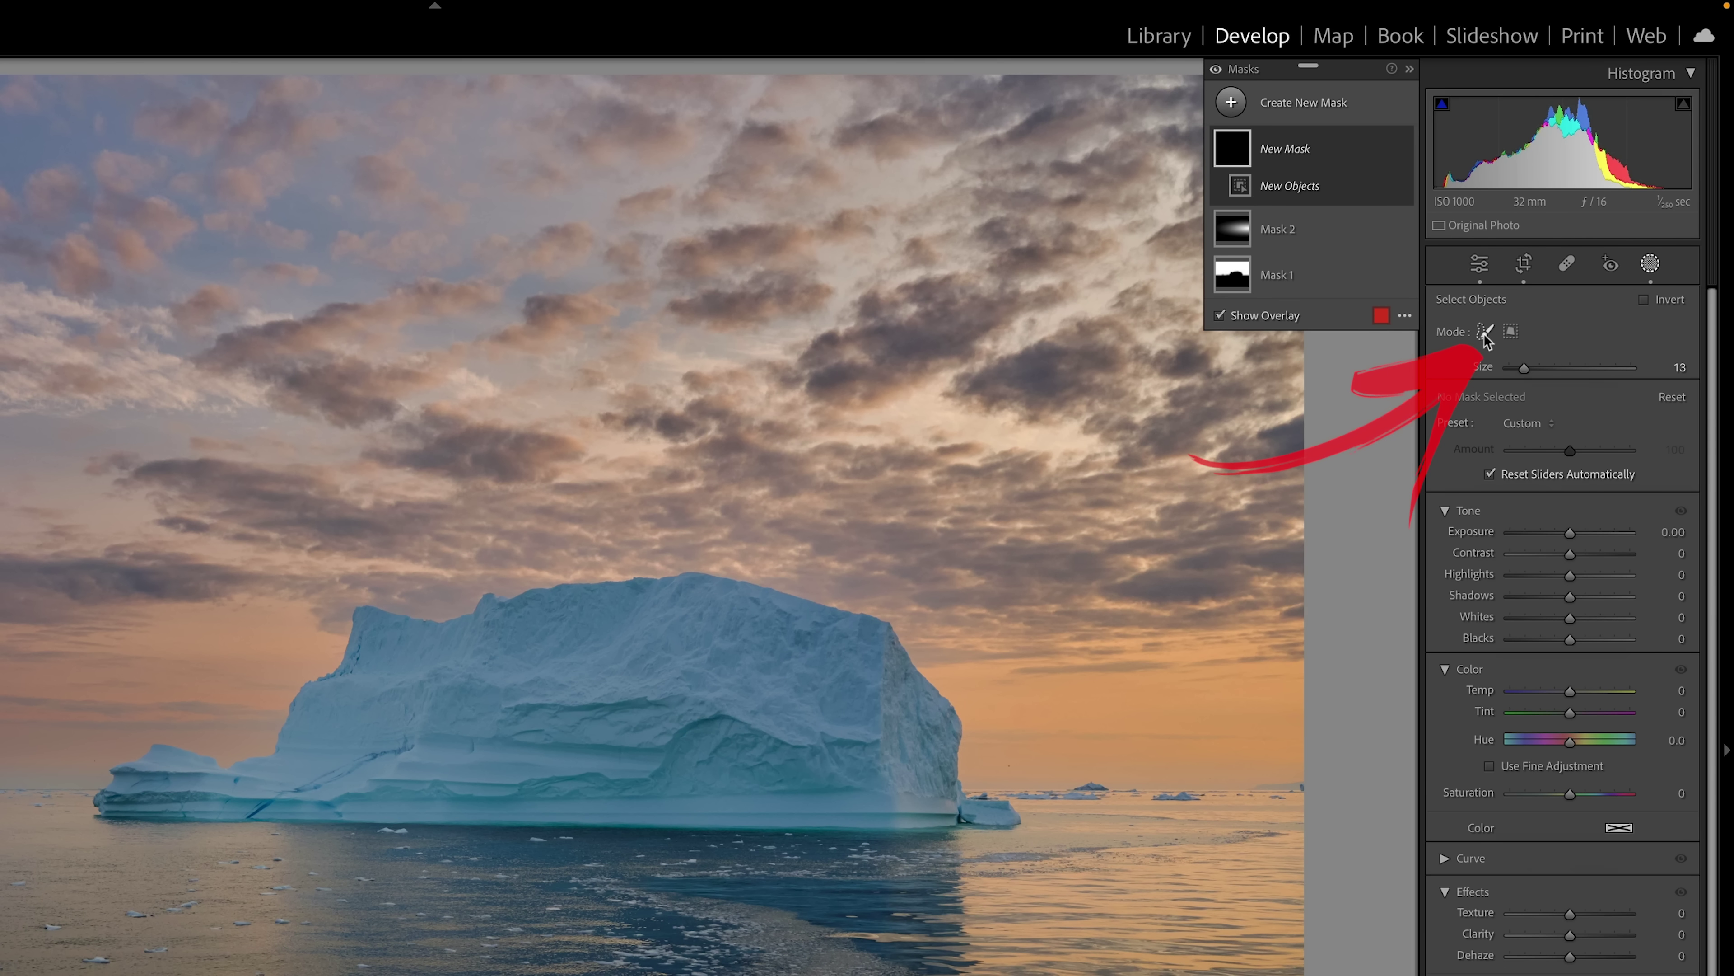
pyautogui.click(1510, 333)
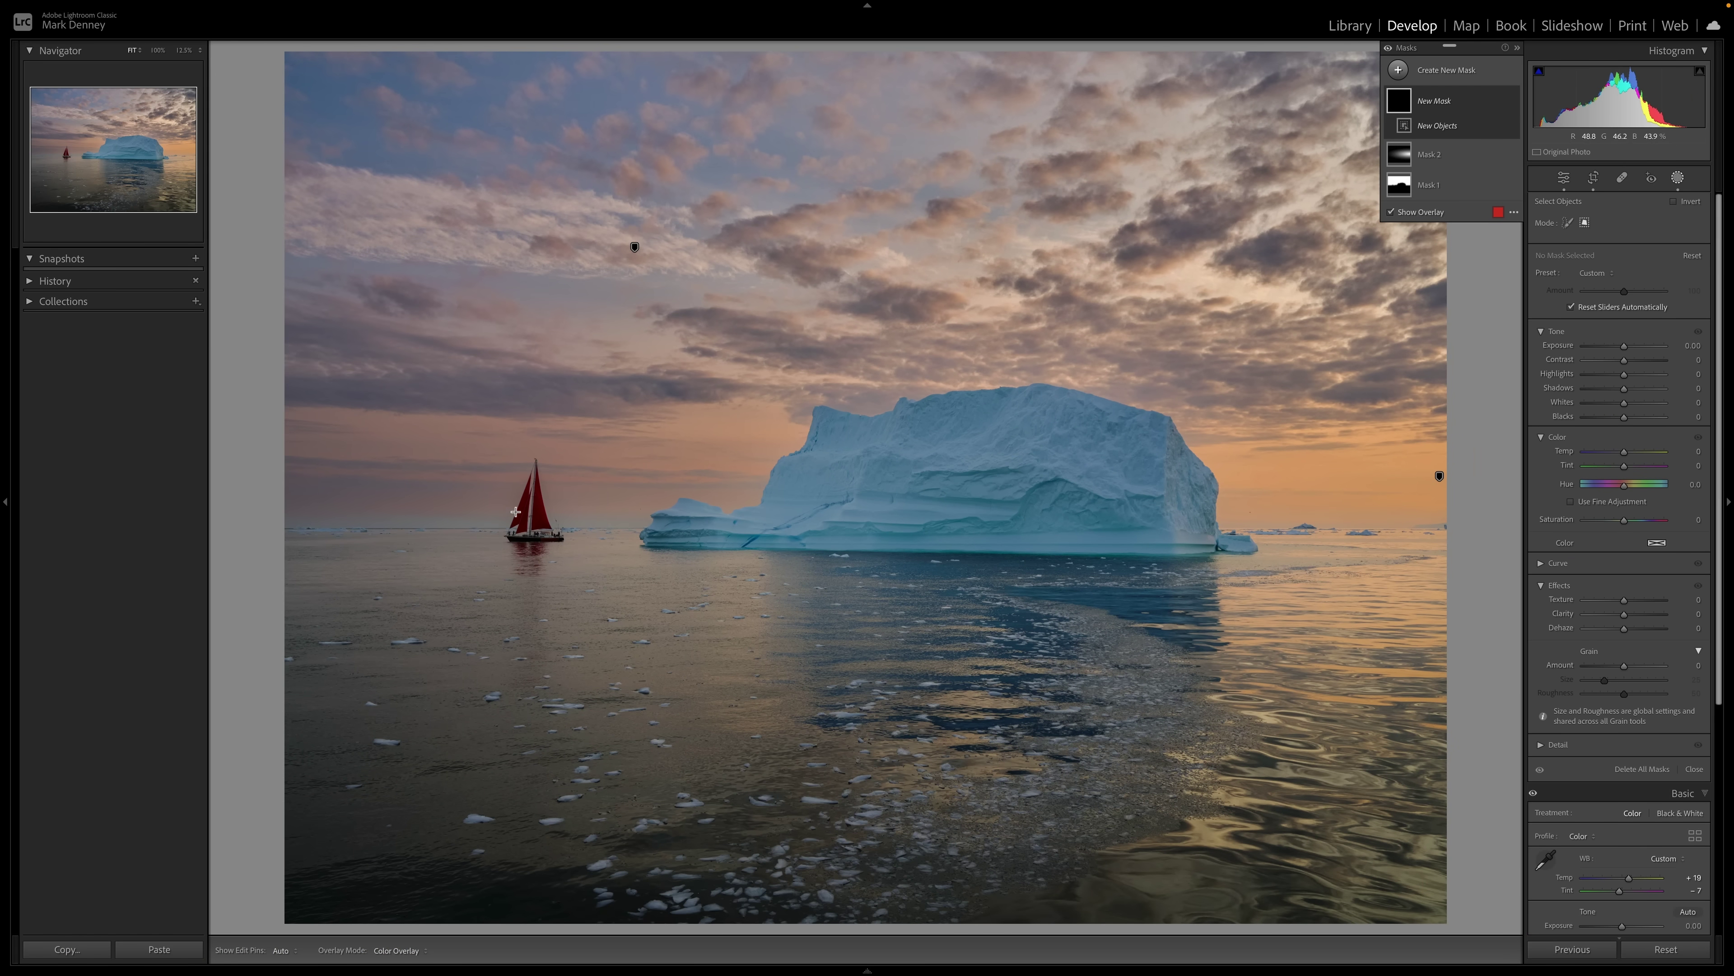
pyautogui.hotkey('ctrl', '=')
pyautogui.hotkey('ctrl', '=')
pyautogui.hotkey('ctrl', '=')
pyautogui.hotkey('ctrl', '=')
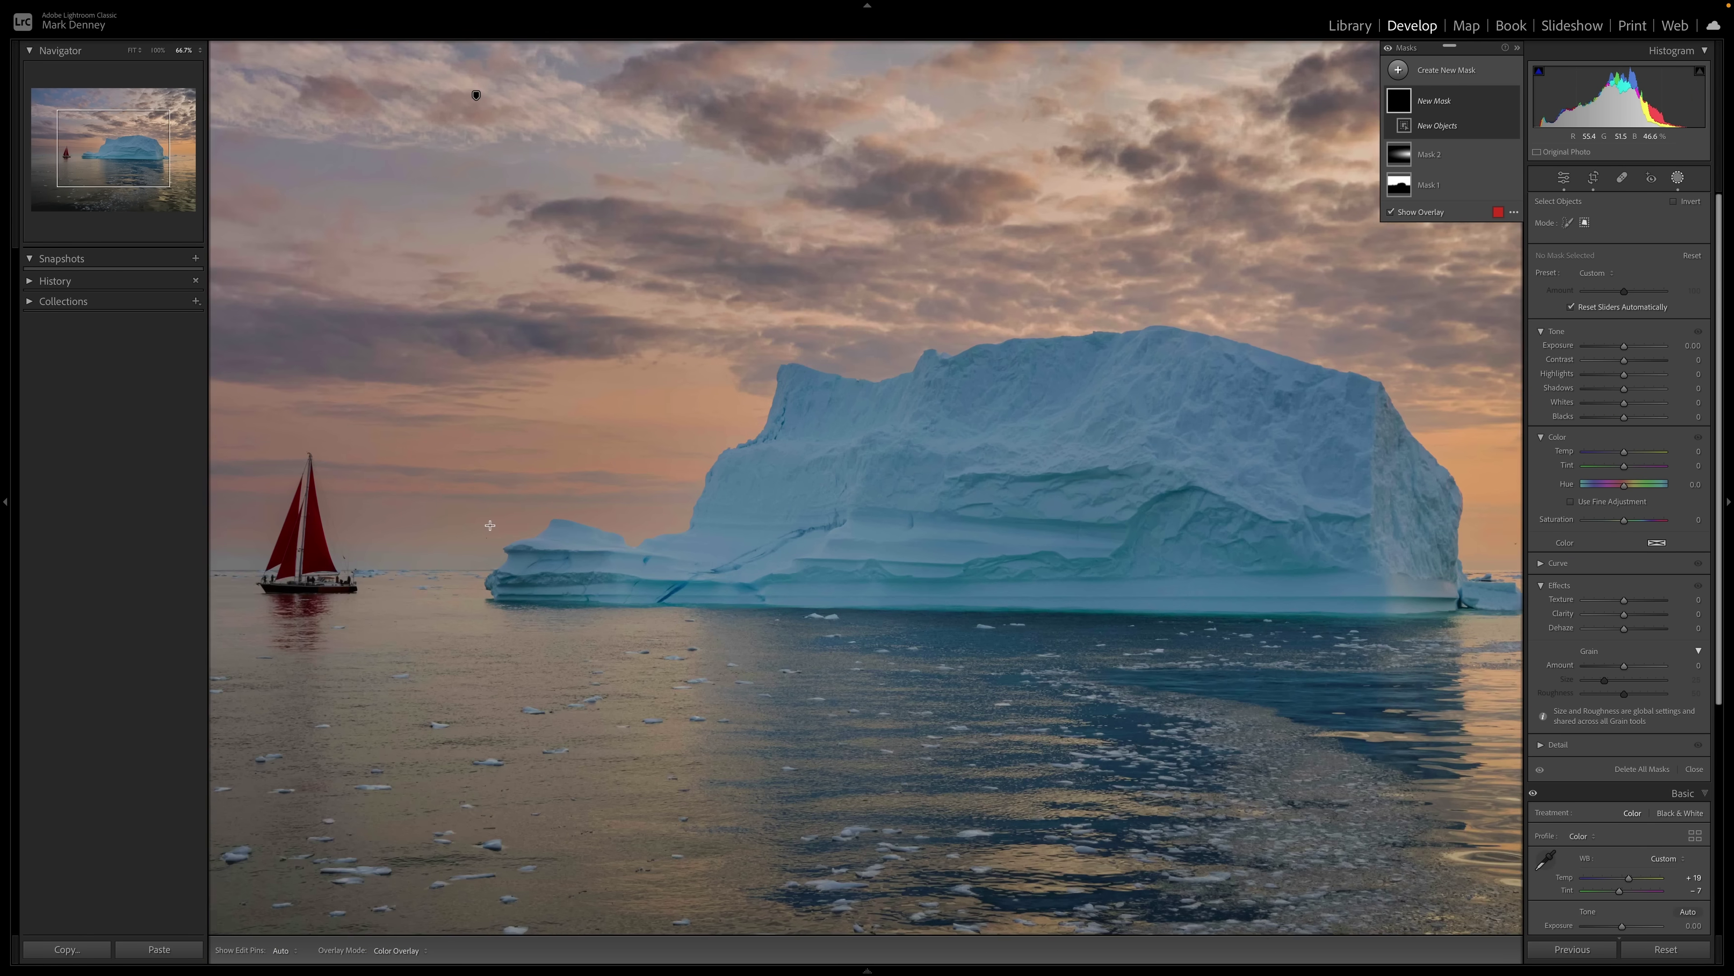
pyautogui.hscroll(-10, 518, 522)
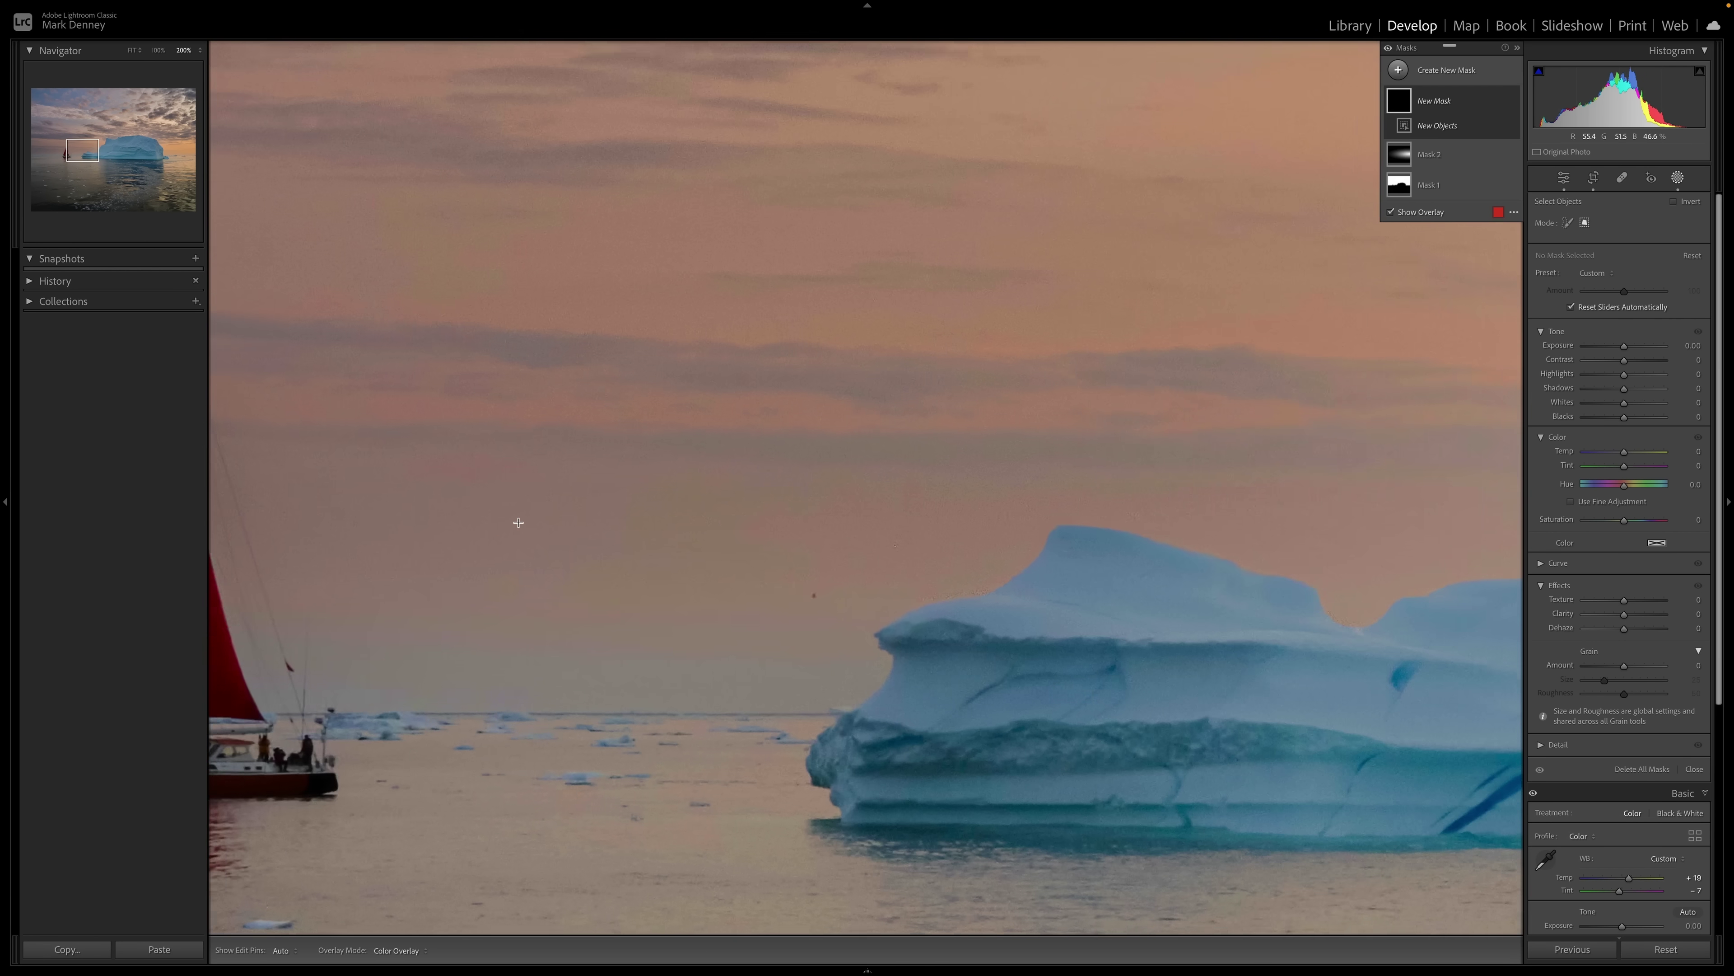
pyautogui.hscroll(-3, 531, 522)
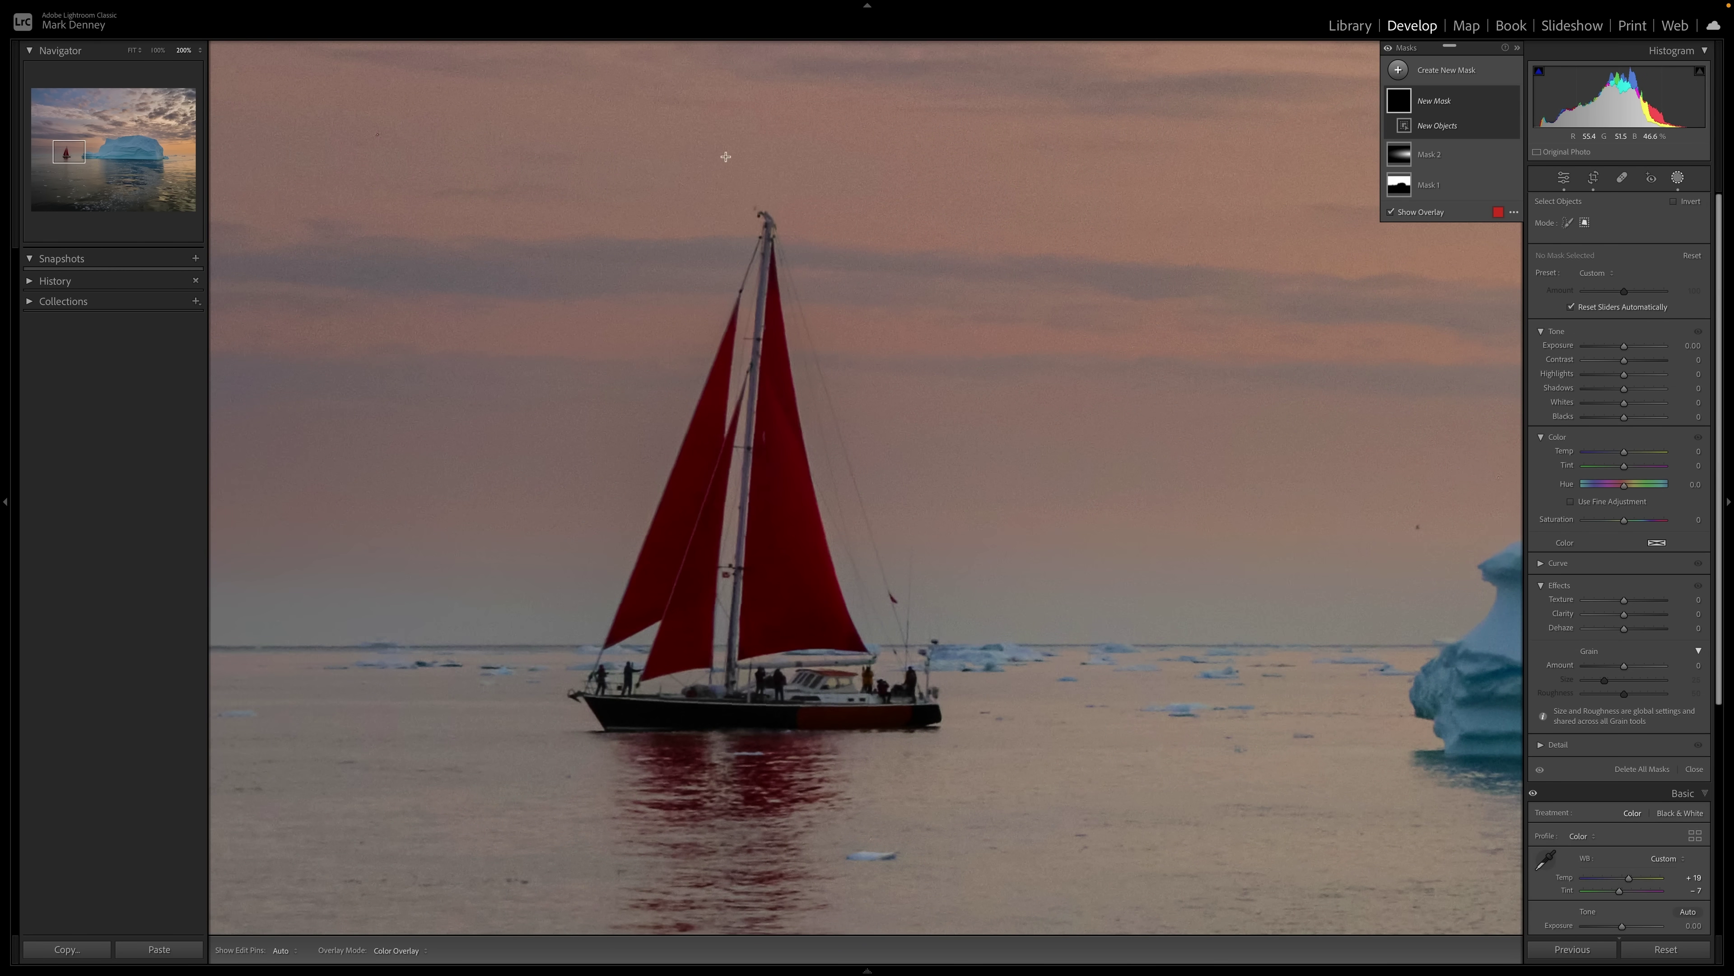
pyautogui.moveTo(495, 163); pyautogui.dragTo(962, 779)
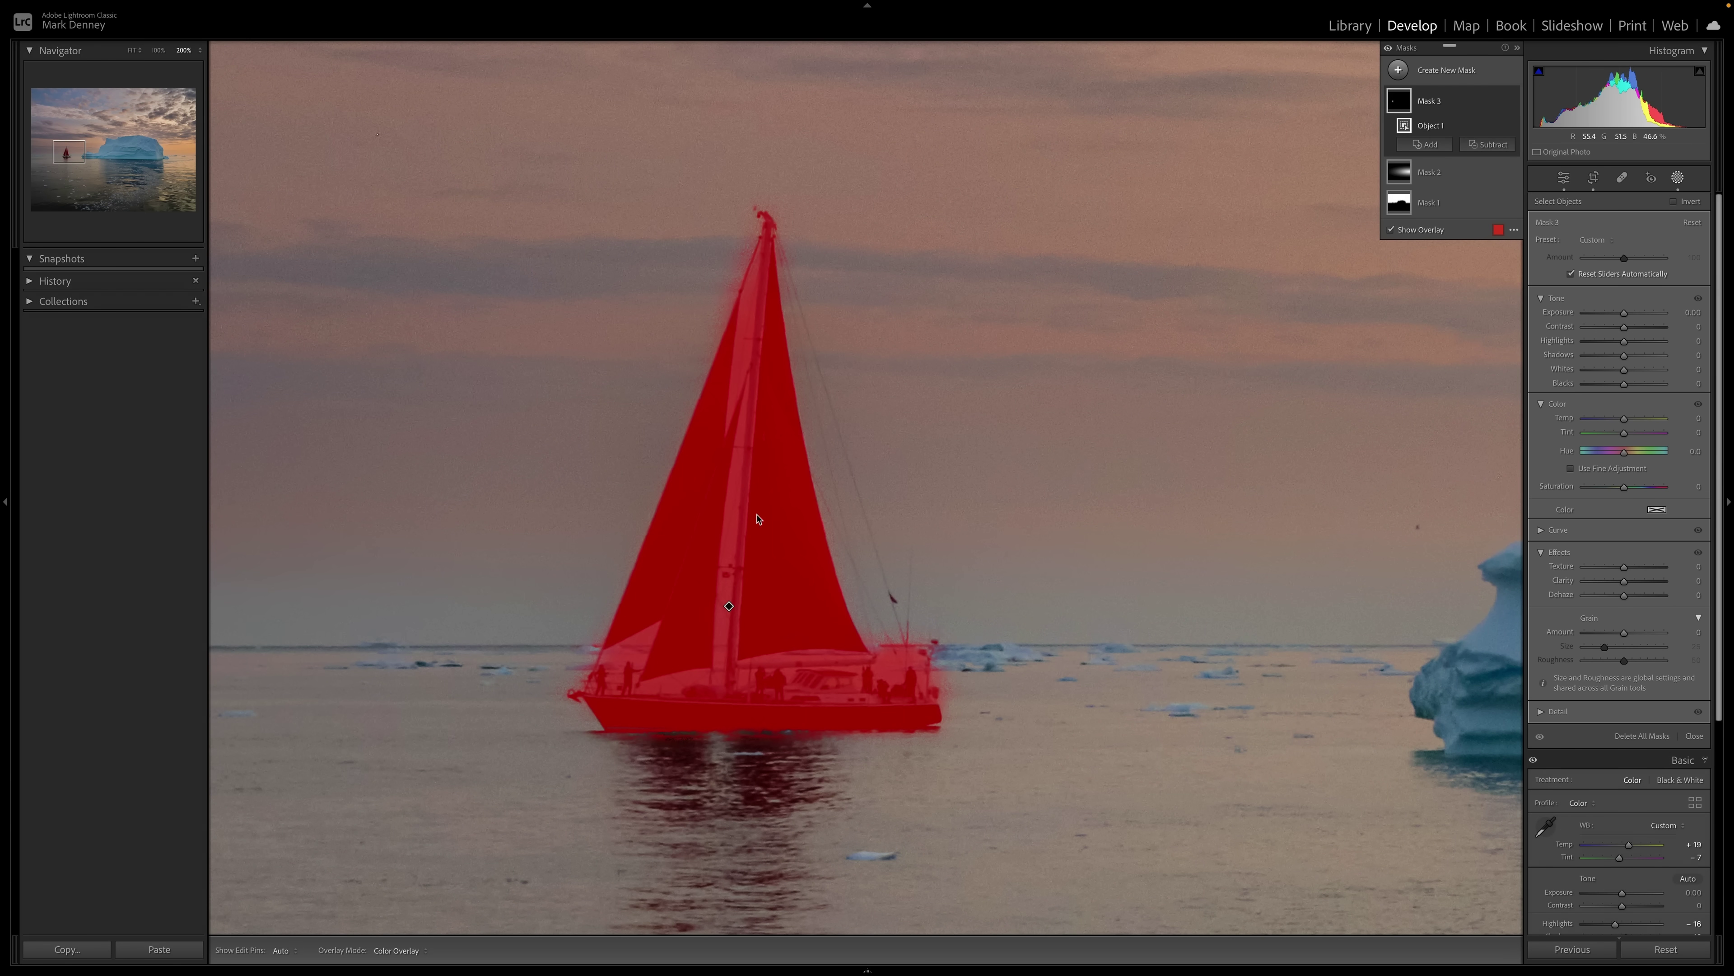
# - Change the mask overlay colour to green so it contrasts with the red sails
pyautogui.click(1513, 232)
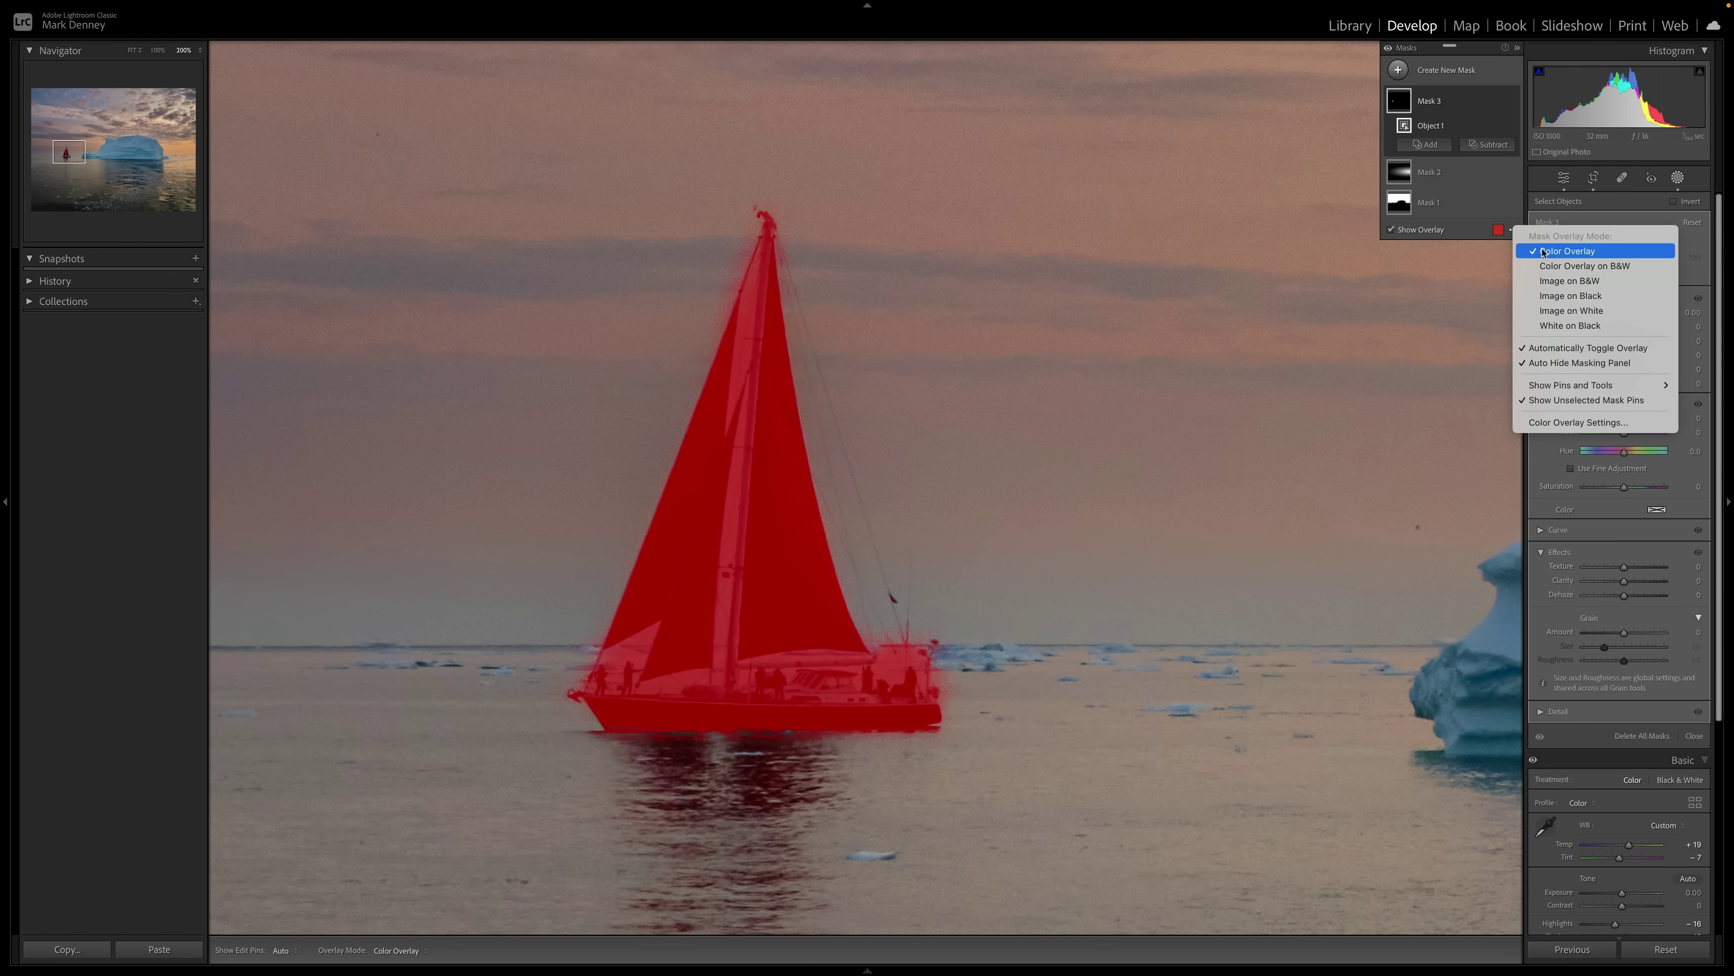
pyautogui.click(1521, 241)
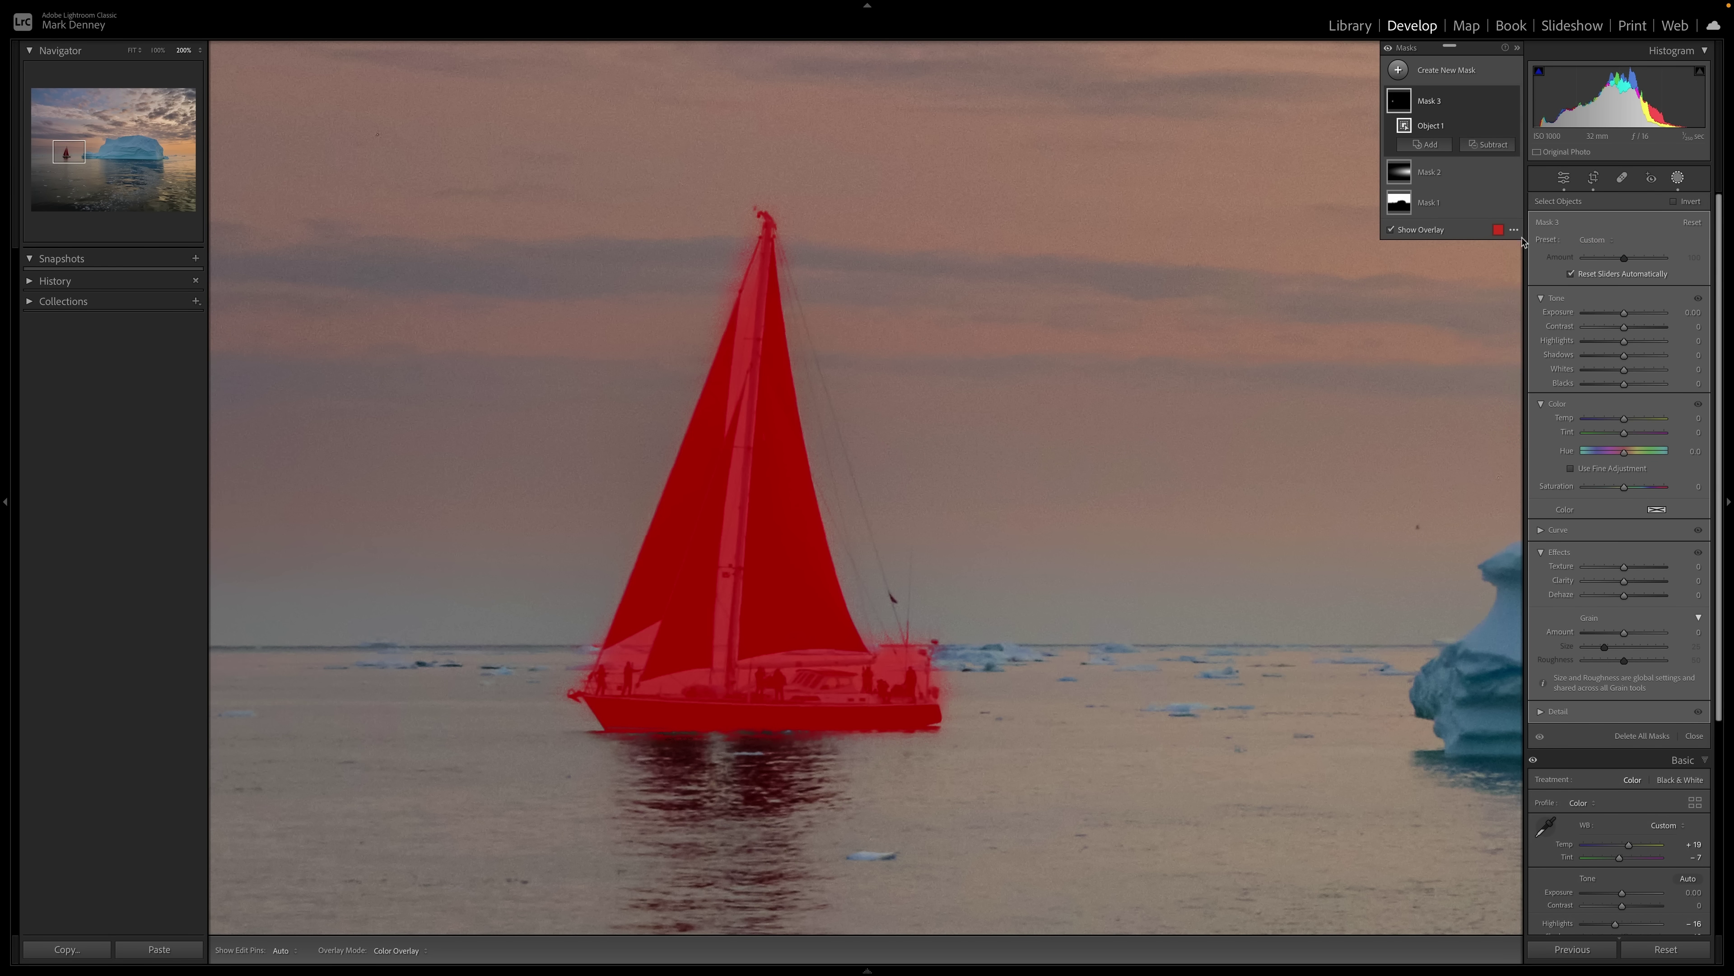
pyautogui.click(1499, 230)
pyautogui.click(815, 451)
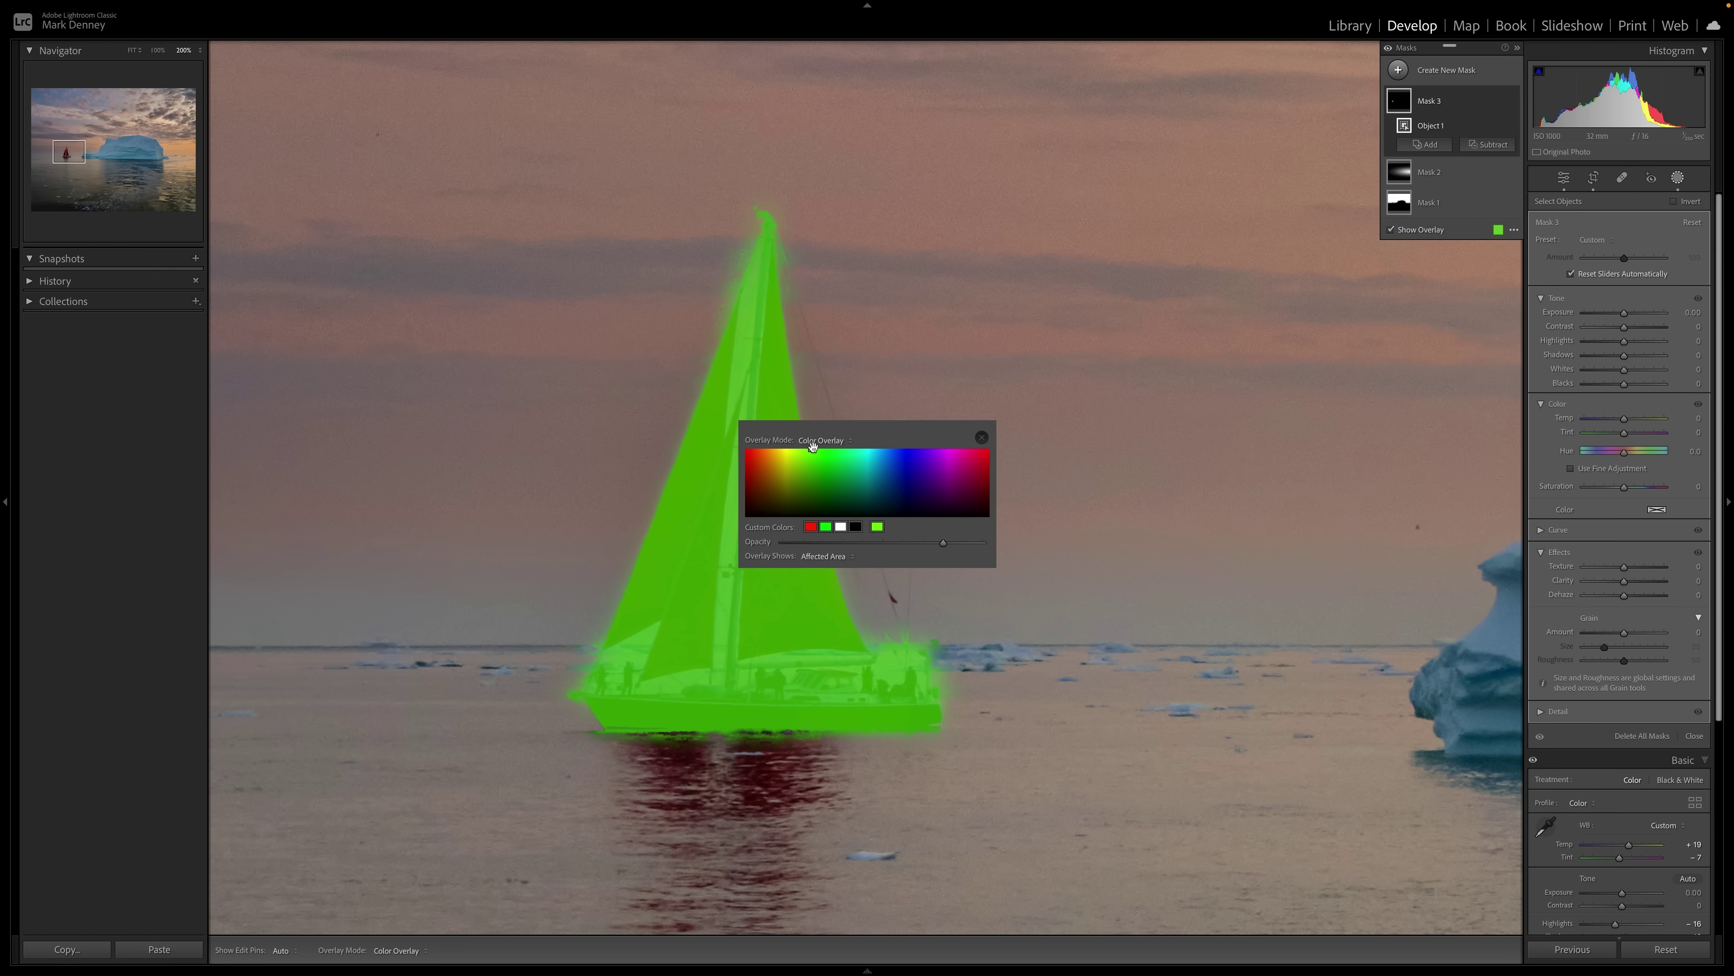
pyautogui.click(756, 527)
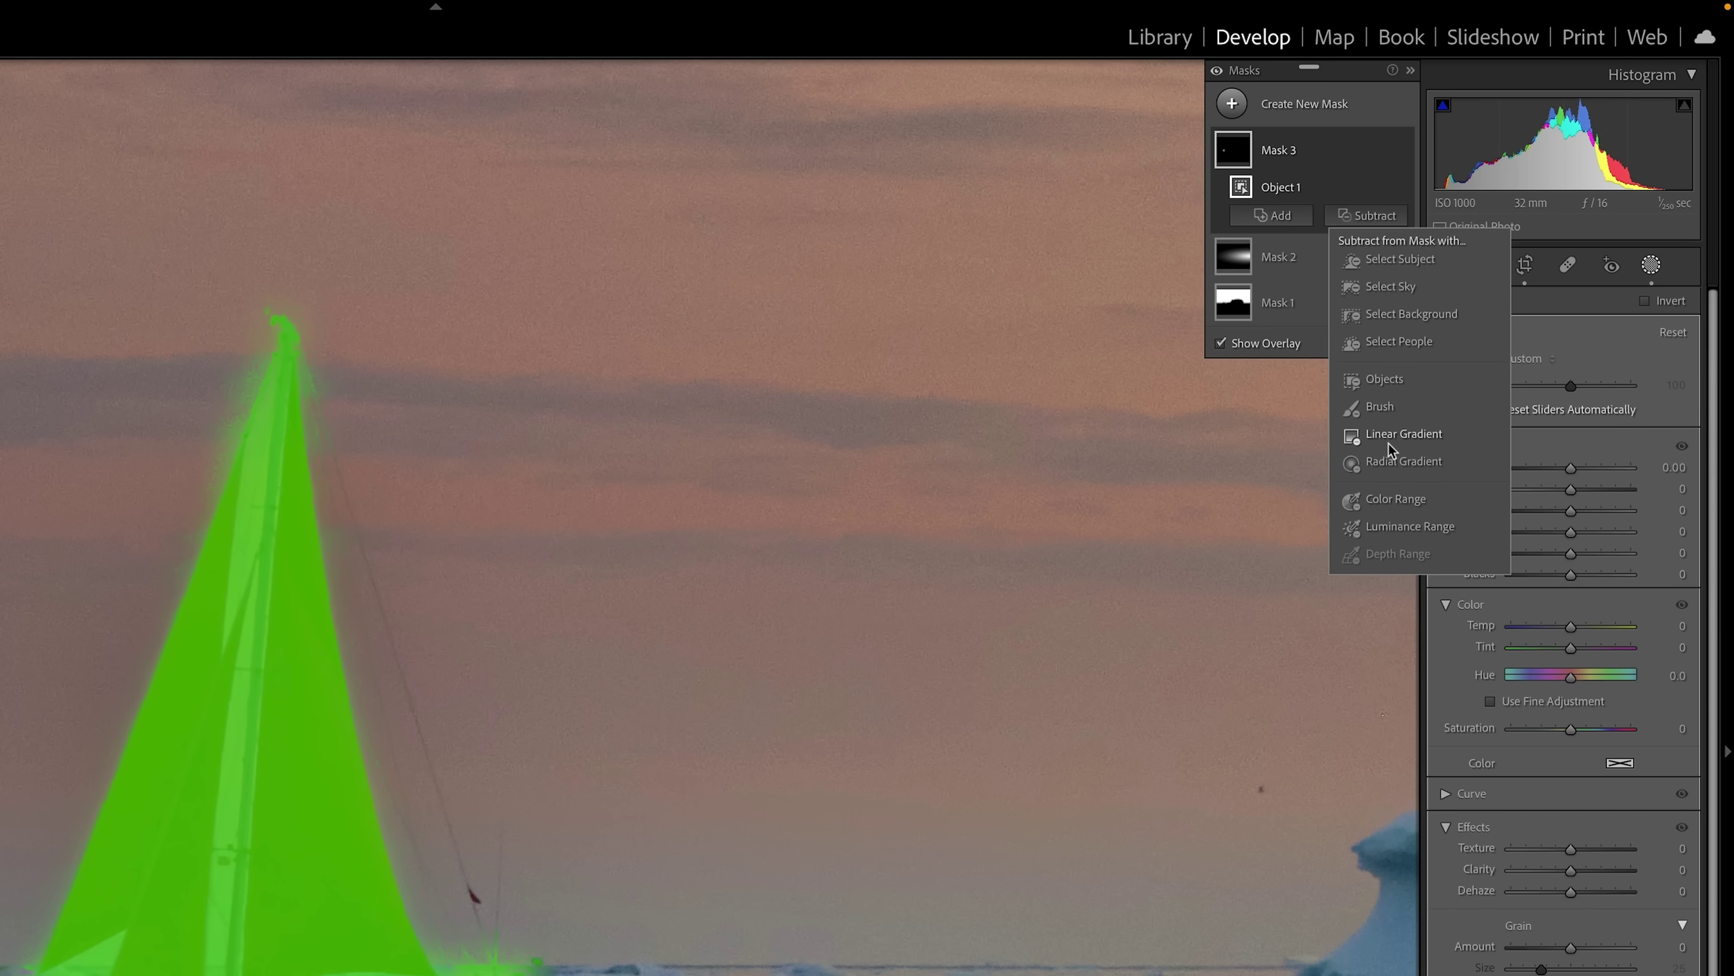
# - Subtract a Color Range from the sailboat mask, sampling the sky colour between the sails with the overlay temporarily hidden
pyautogui.click(1392, 499)
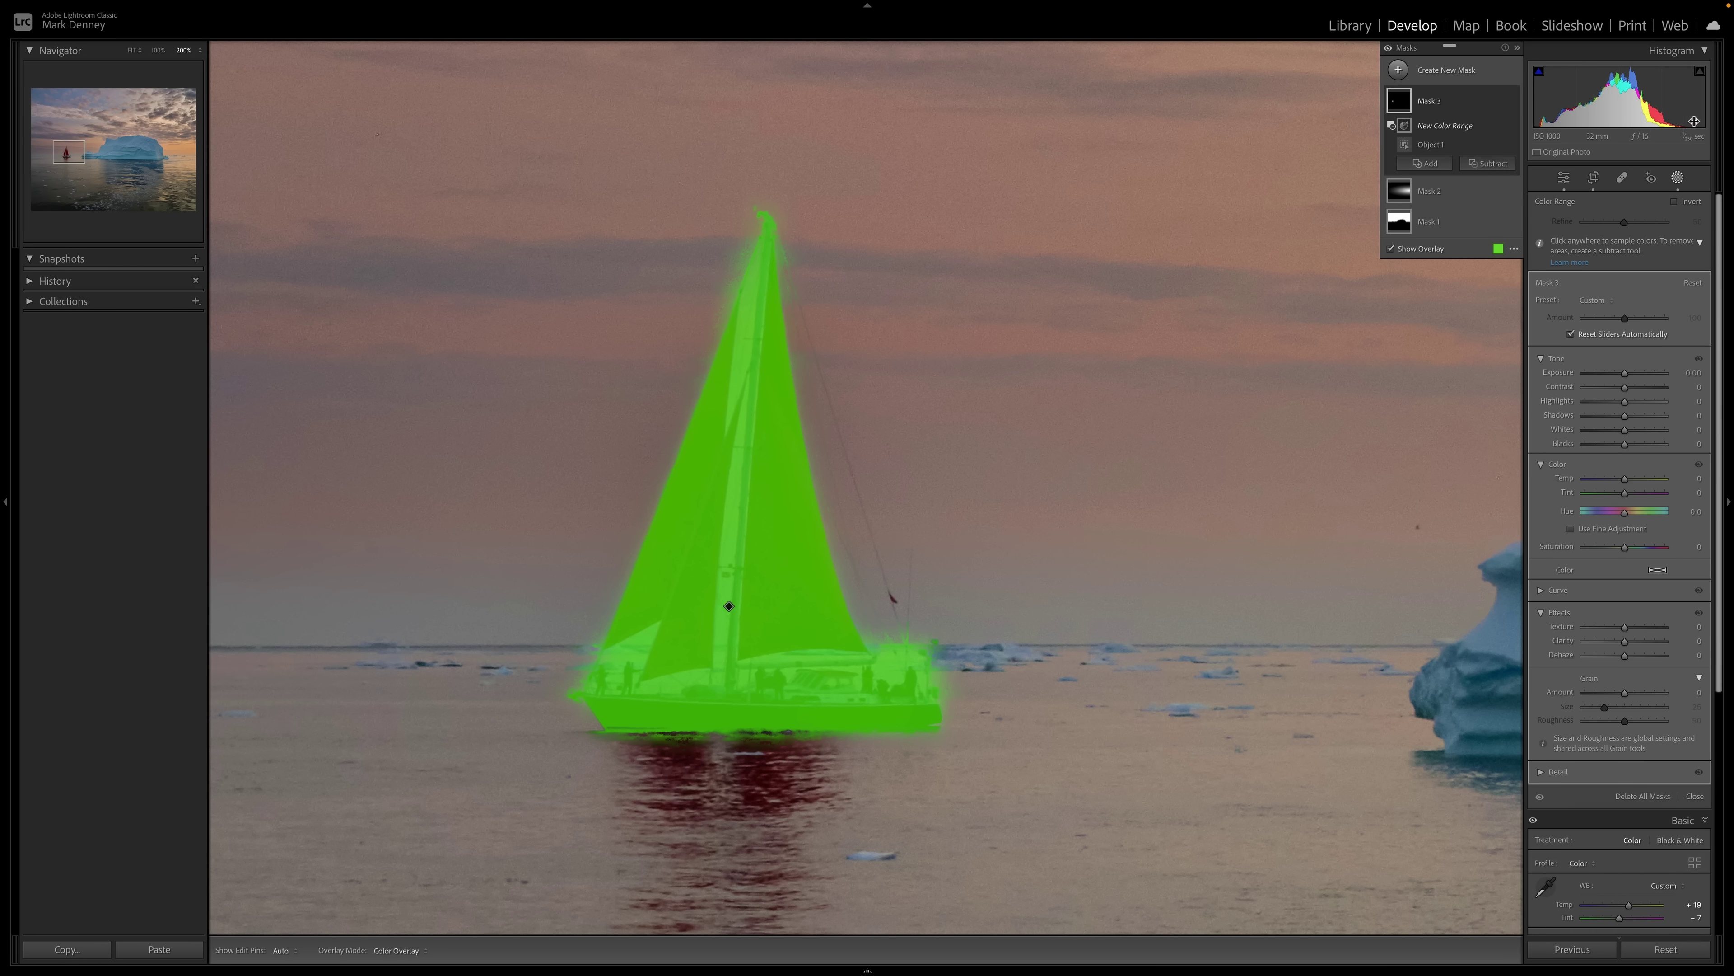
pyautogui.click(1391, 249)
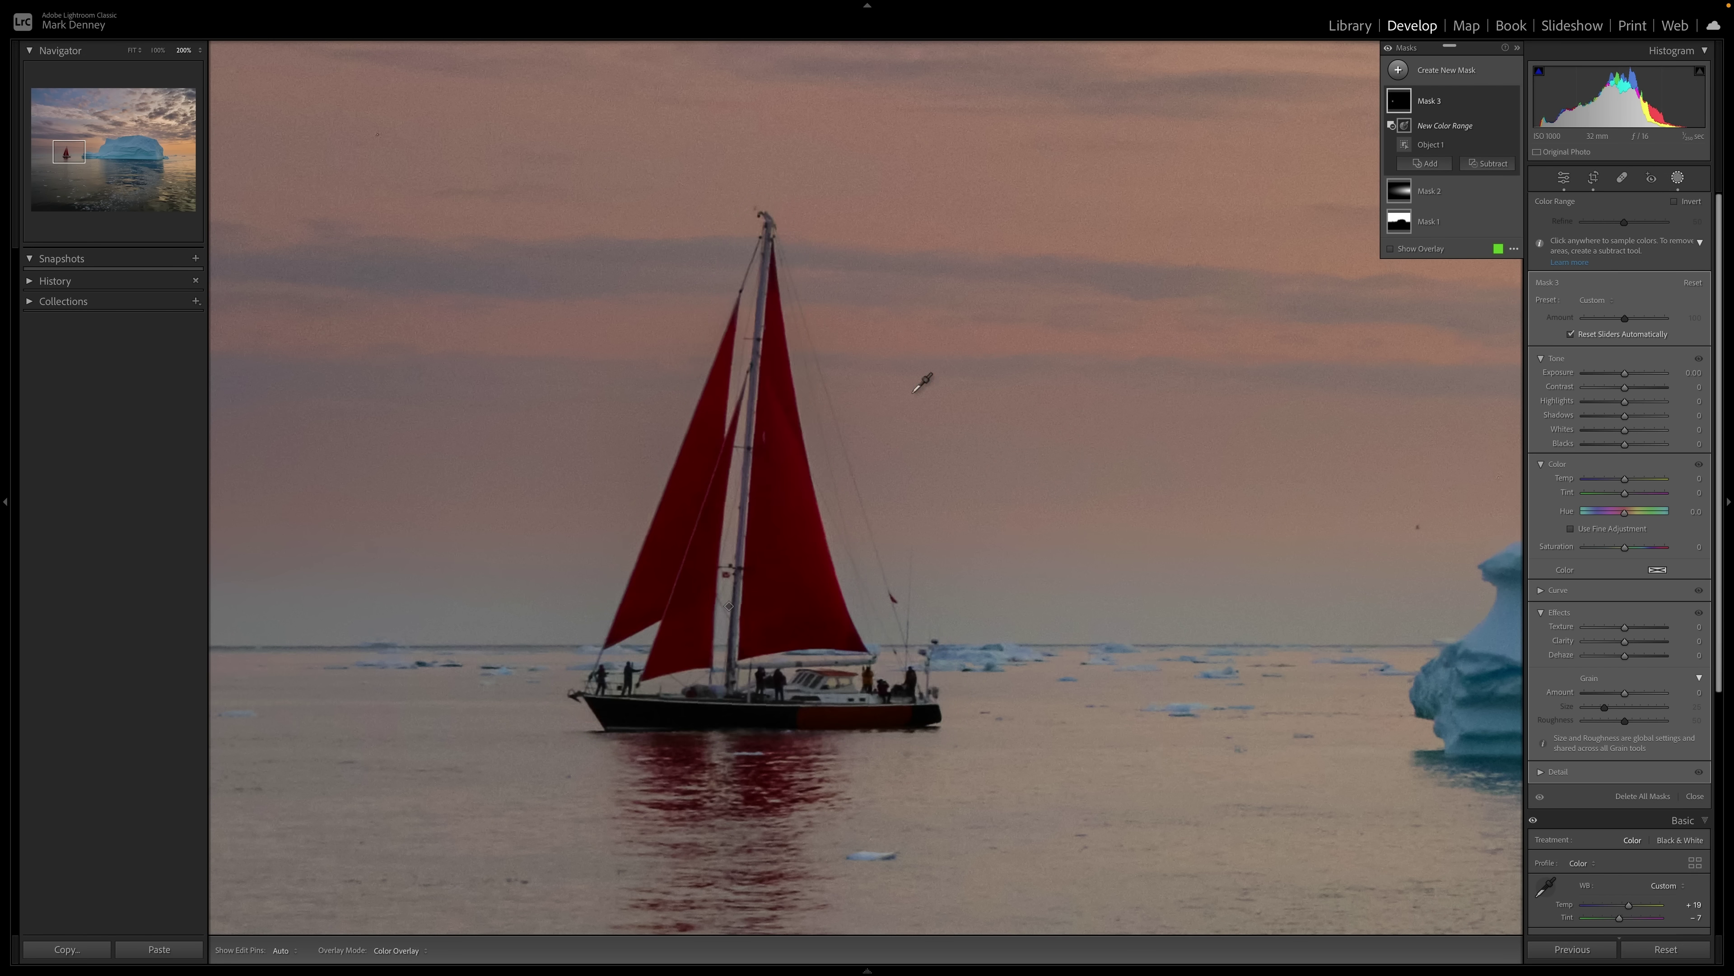
pyautogui.click(733, 481)
pyautogui.click(1391, 248)
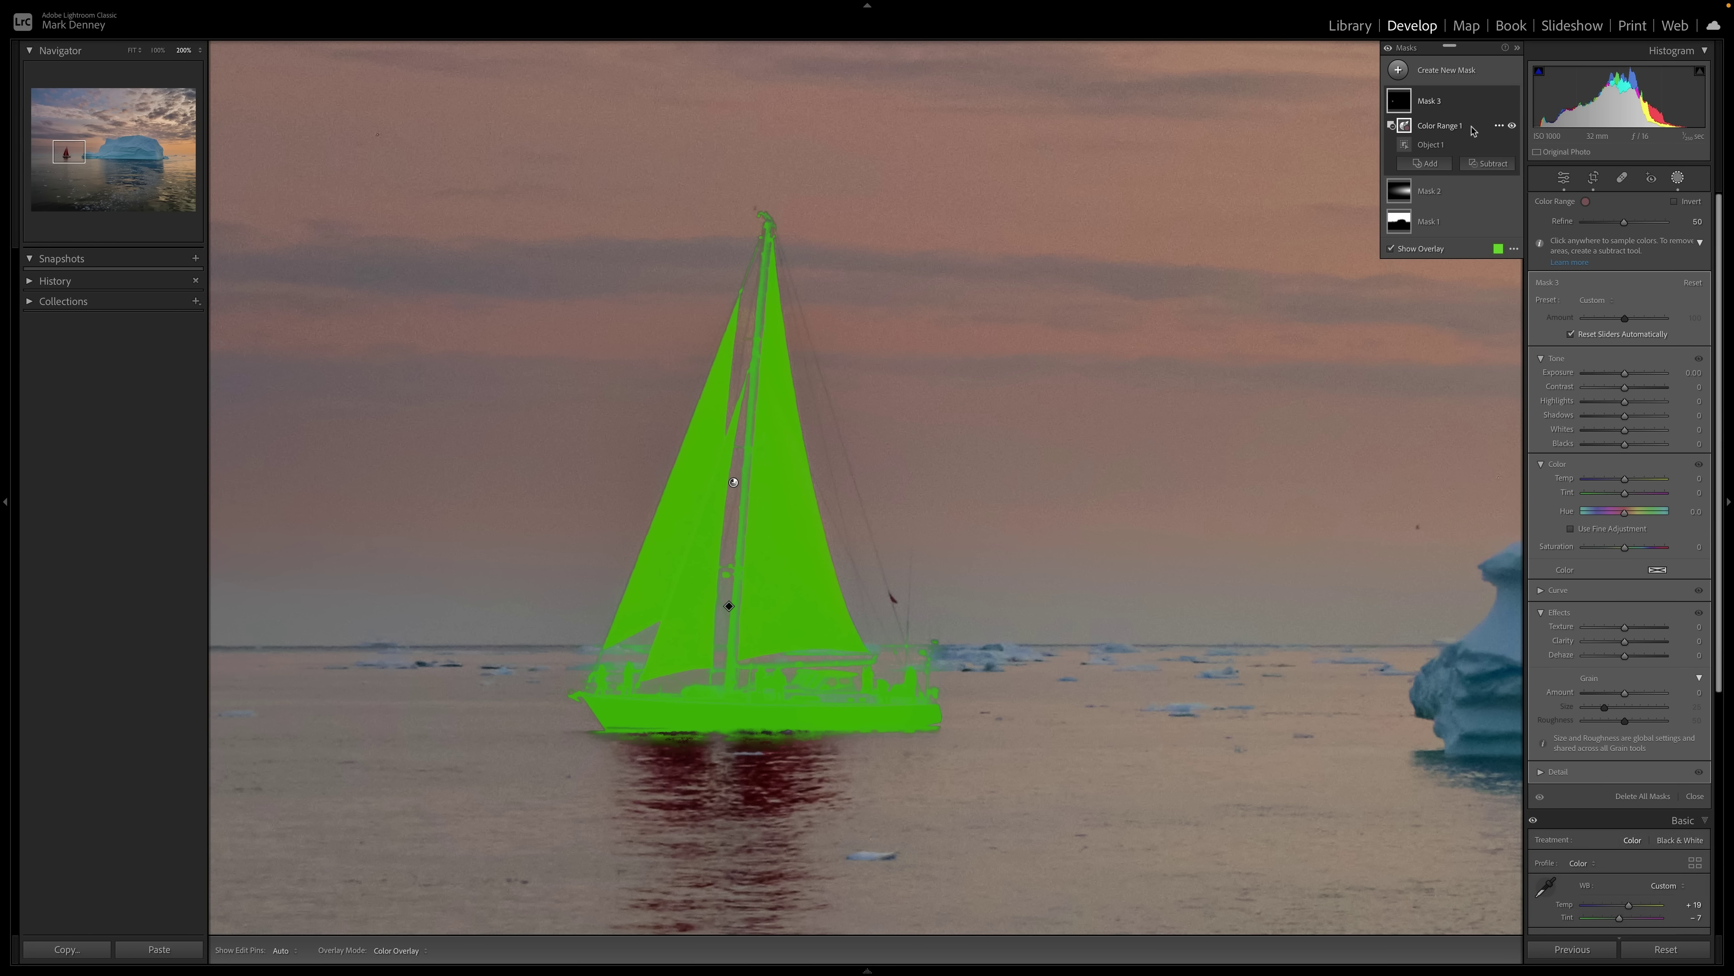
# - Compare the sailboat mask with and without the Color Range subtraction
pyautogui.click(1513, 127)
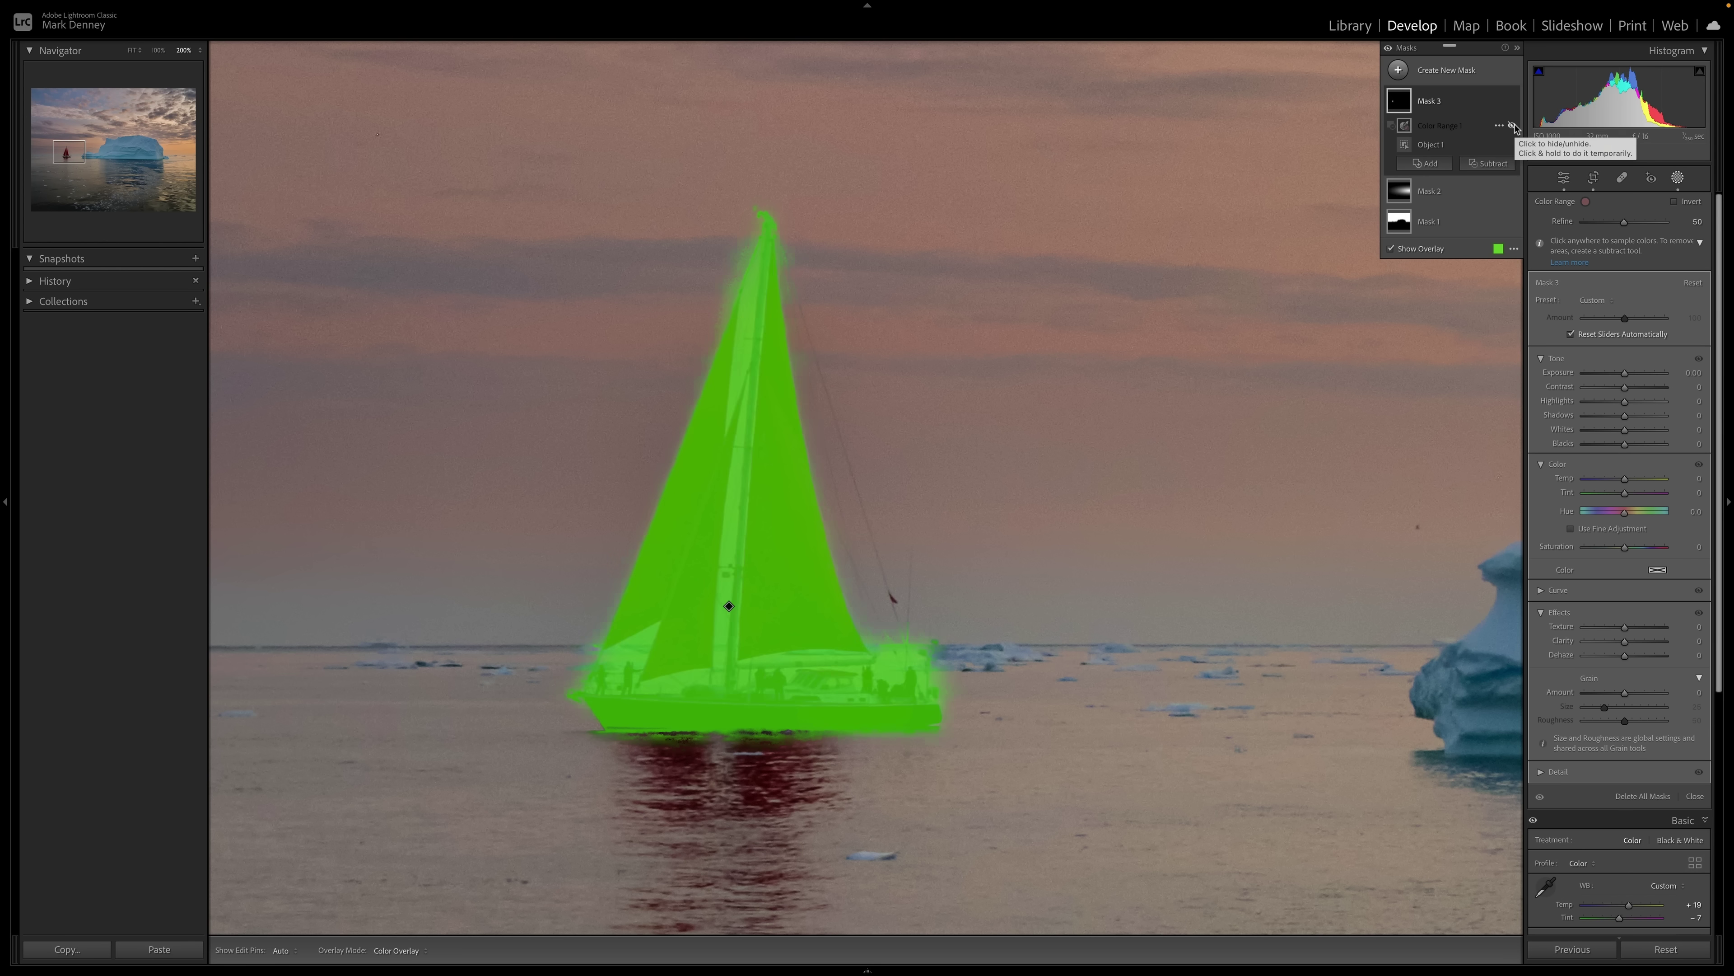
pyautogui.click(1513, 127)
pyautogui.moveTo(1513, 126); pyautogui.dragTo(1513, 127)
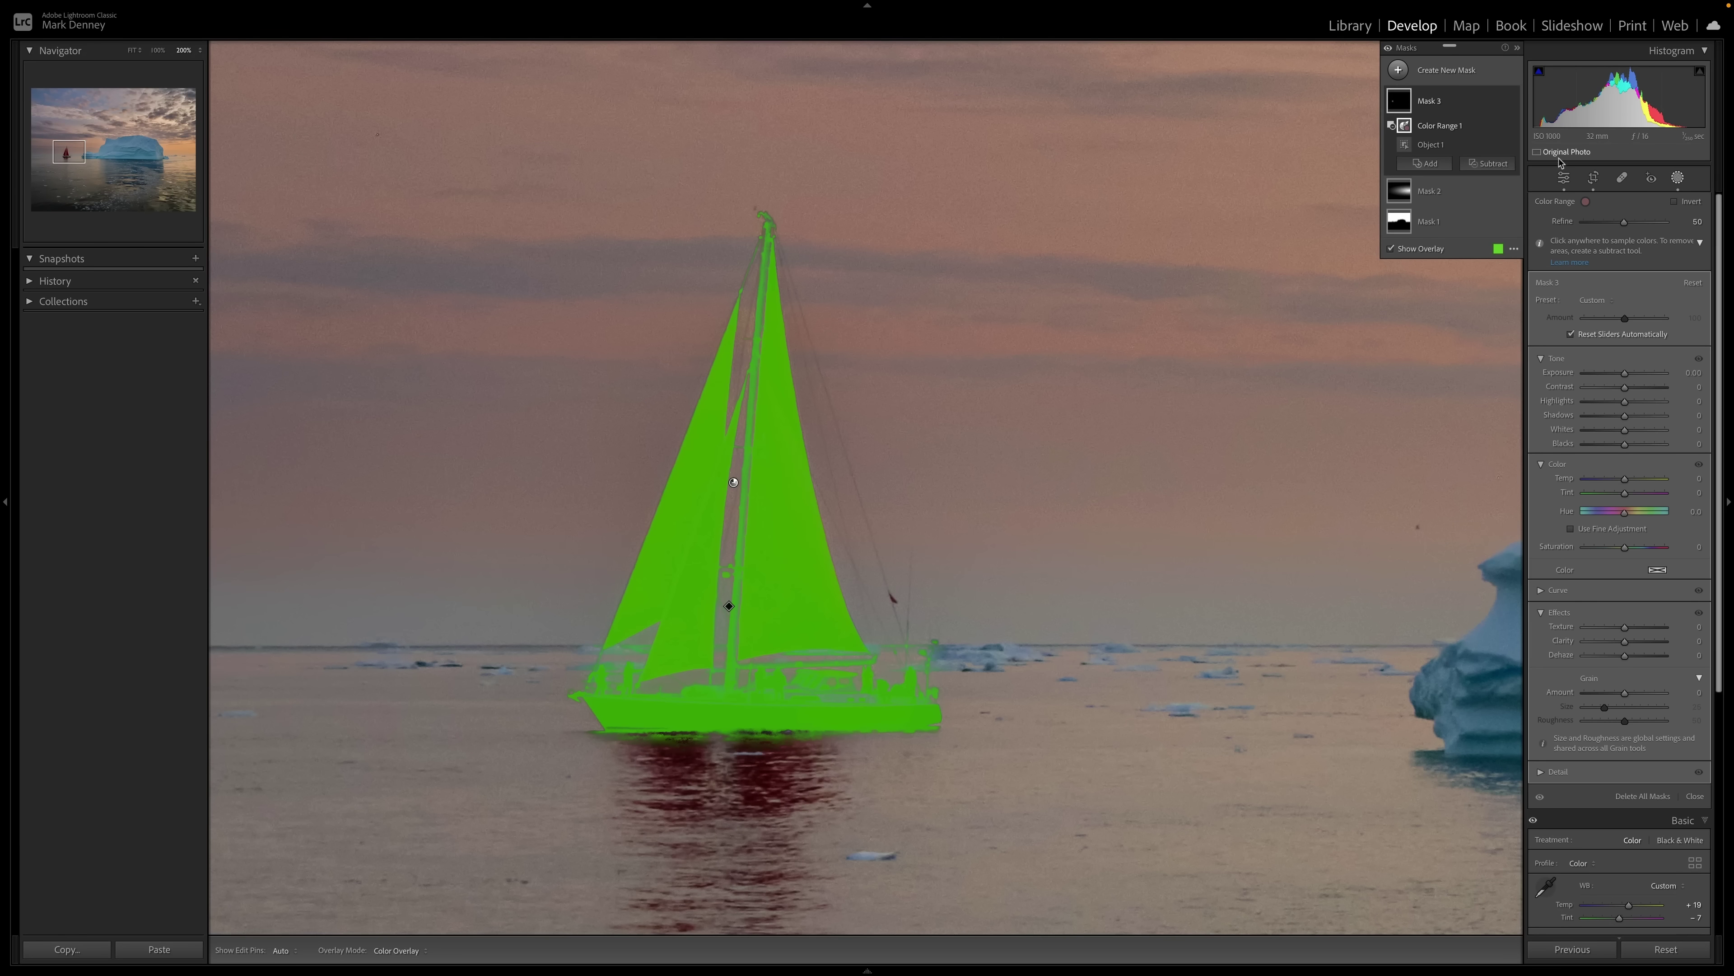
# - Brighten the masked sailboat with Exposure 0.69, Shadows 15 and Contrast -33
pyautogui.moveTo(1625, 373)
pyautogui.mouseDown()
pyautogui.moveTo(1625, 418)
pyautogui.moveTo(1621, 392)
pyautogui.mouseUp()
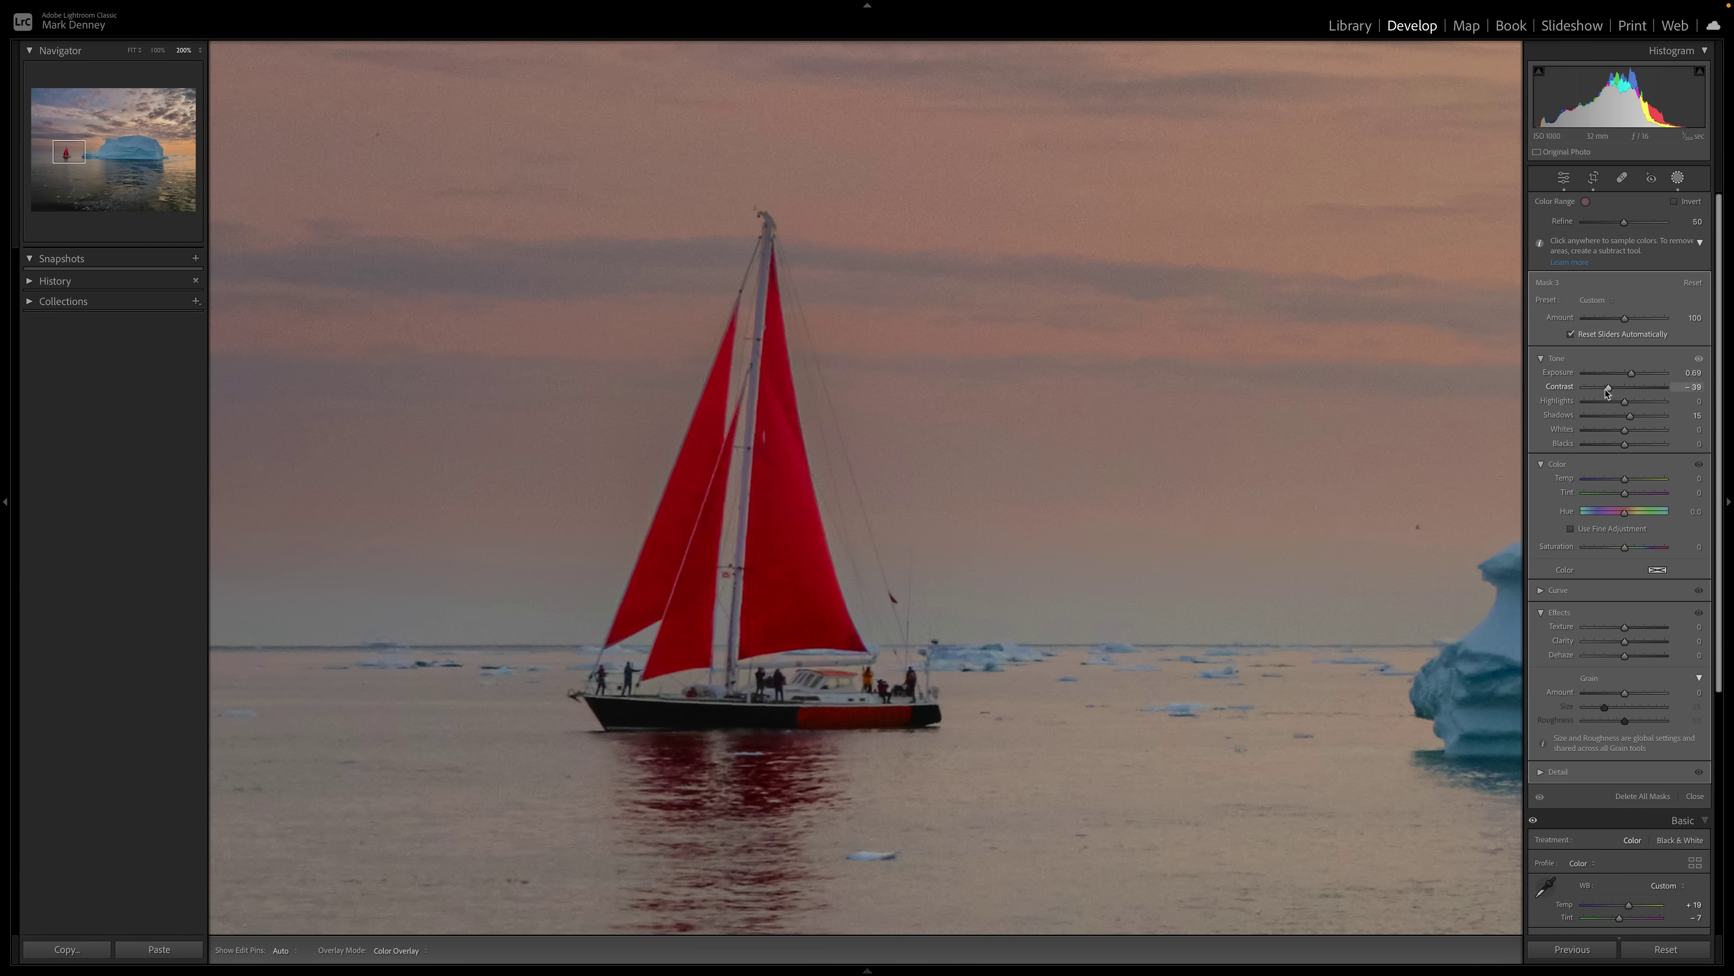
pyautogui.moveTo(1610, 391); pyautogui.dragTo(1609, 392)
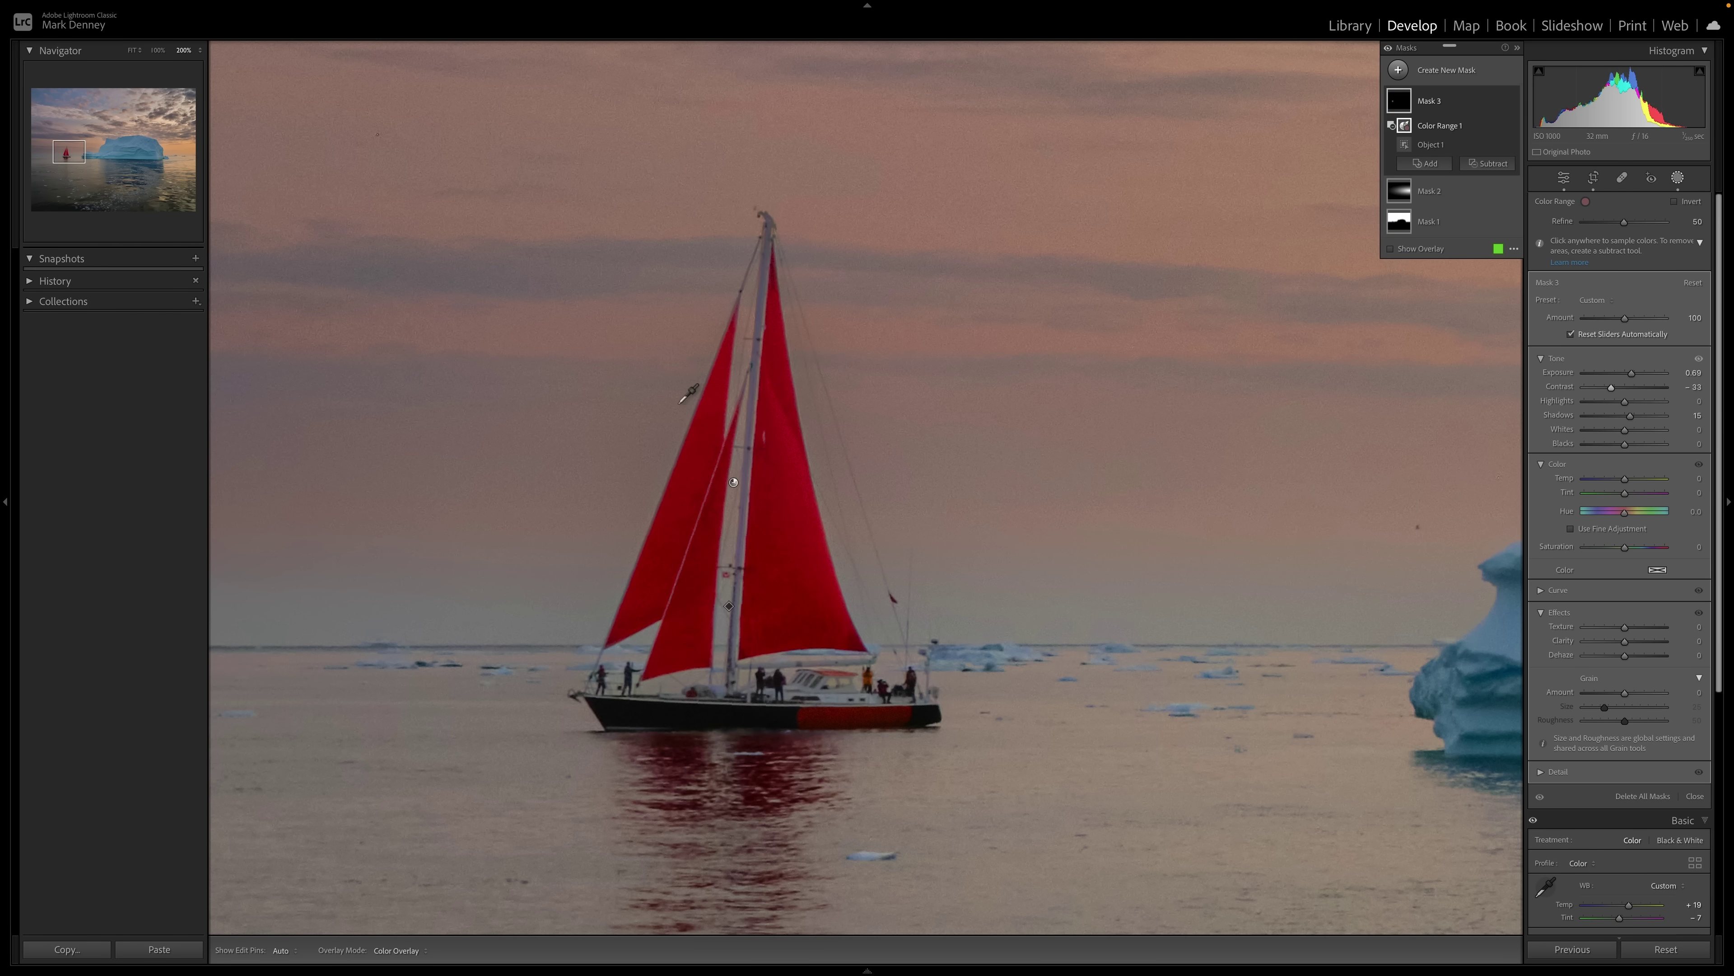
# - Compare the full photo with the sailboat mask's adjustments hidden and shown
pyautogui.hotkey('ctrl', '-')
pyautogui.hotkey('ctrl', '-')
pyautogui.hotkey('ctrl', '-')
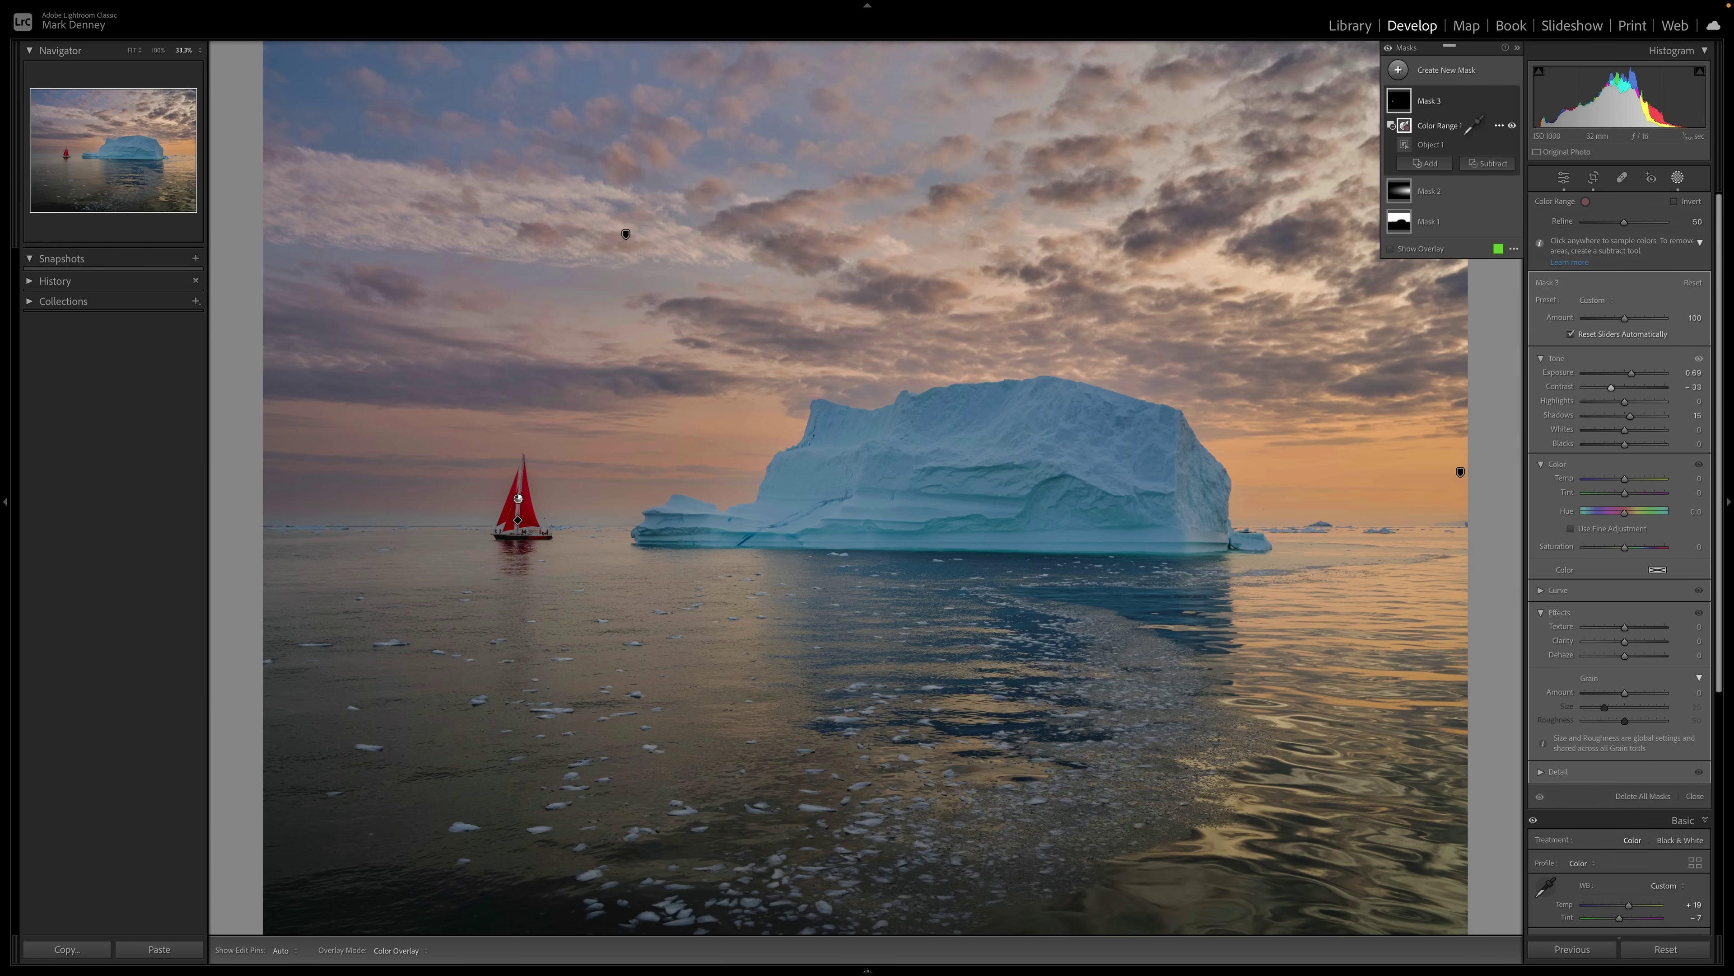
pyautogui.click(1512, 101)
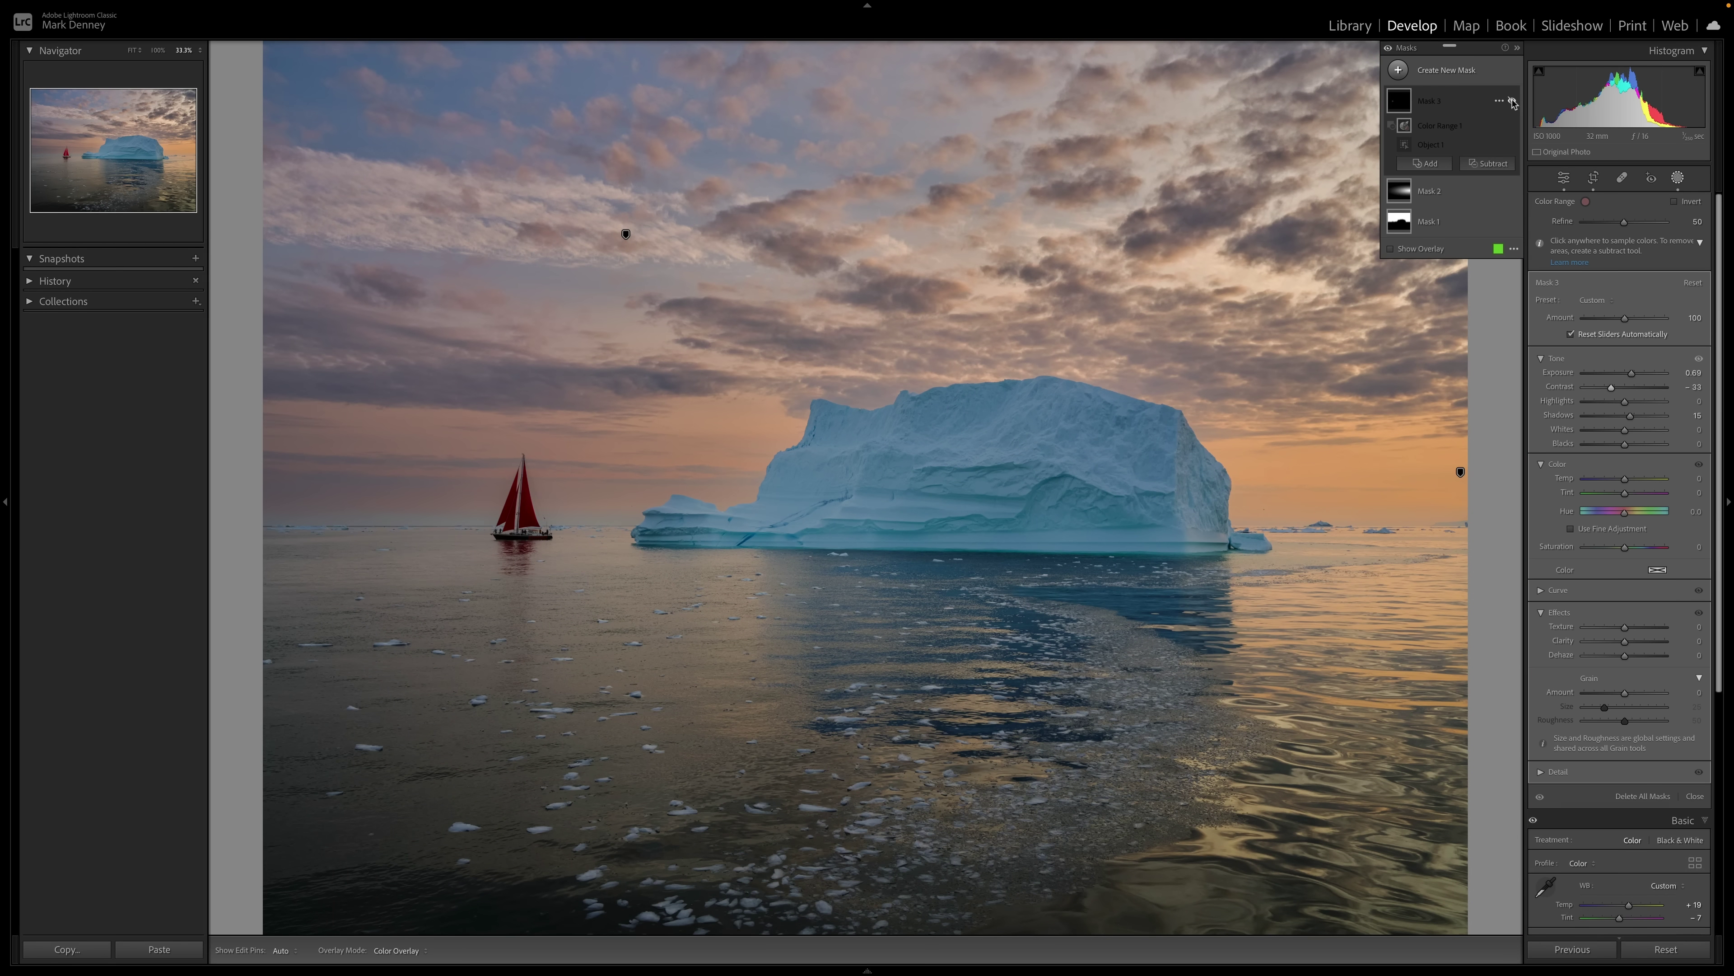
pyautogui.click(1512, 101)
pyautogui.click(1511, 101)
pyautogui.click(1512, 101)
pyautogui.click(1511, 101)
pyautogui.click(1512, 101)
pyautogui.click(1512, 102)
pyautogui.click(1511, 101)
pyautogui.click(1512, 101)
pyautogui.click(1511, 101)
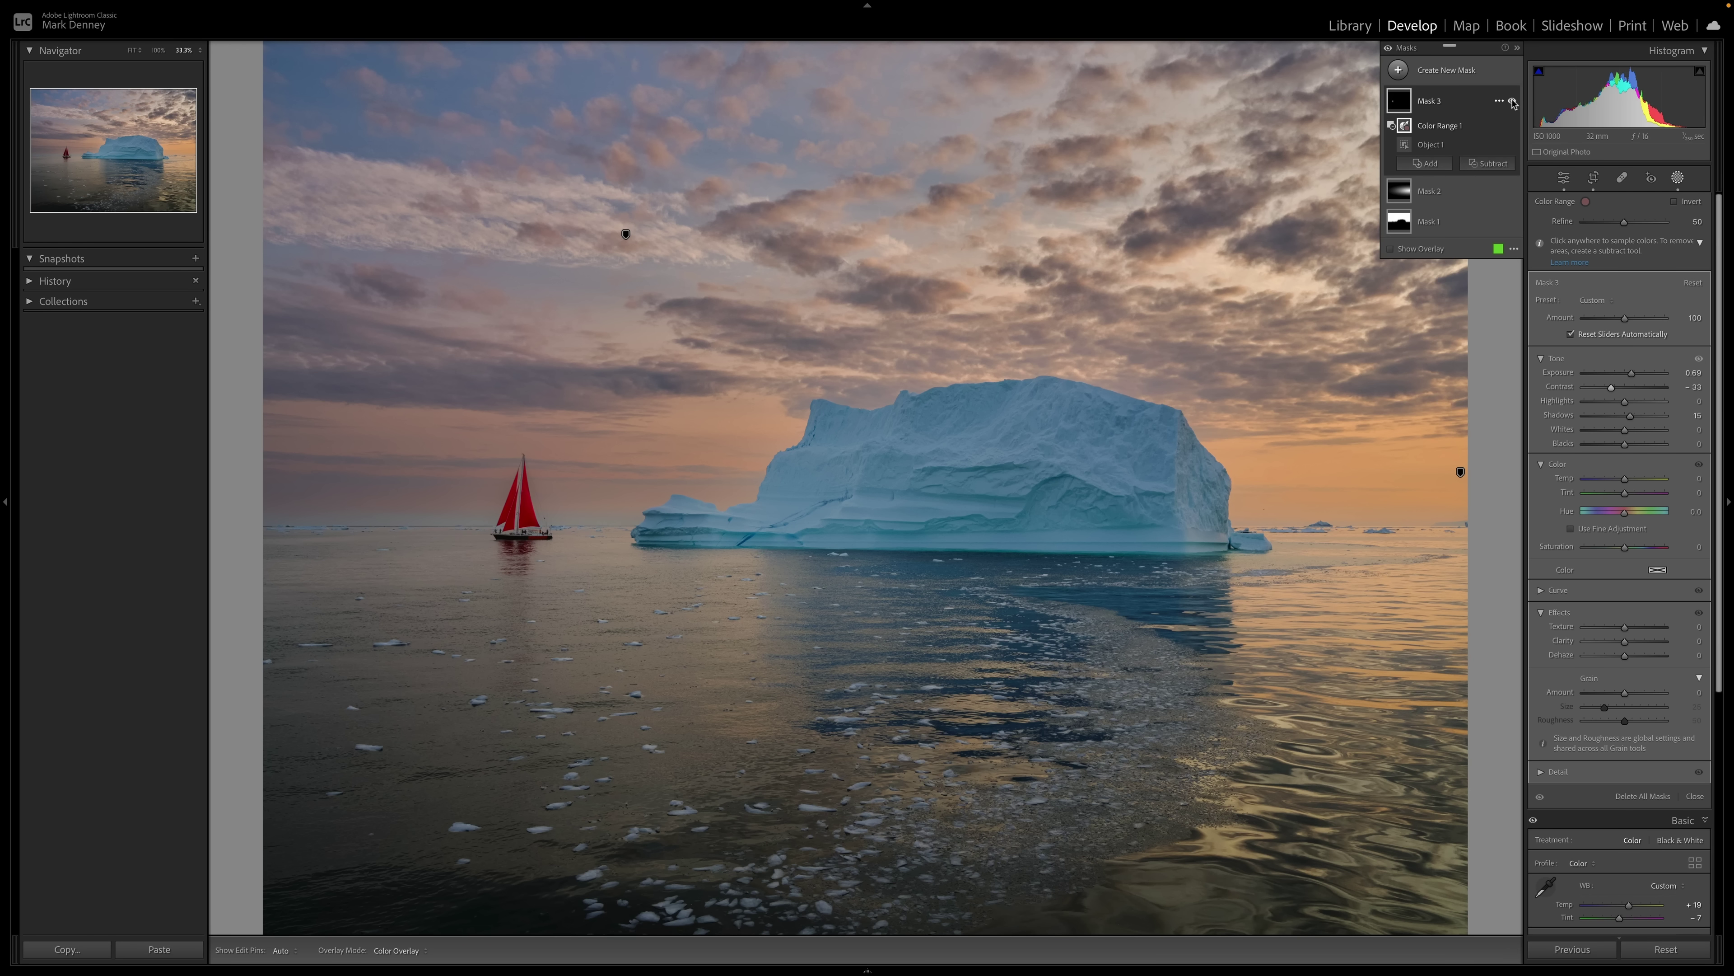
pyautogui.click(1511, 102)
pyautogui.click(1512, 101)
# - Create a new Objects mask in brush mode and paint over the iceberg to select it
pyautogui.click(1398, 71)
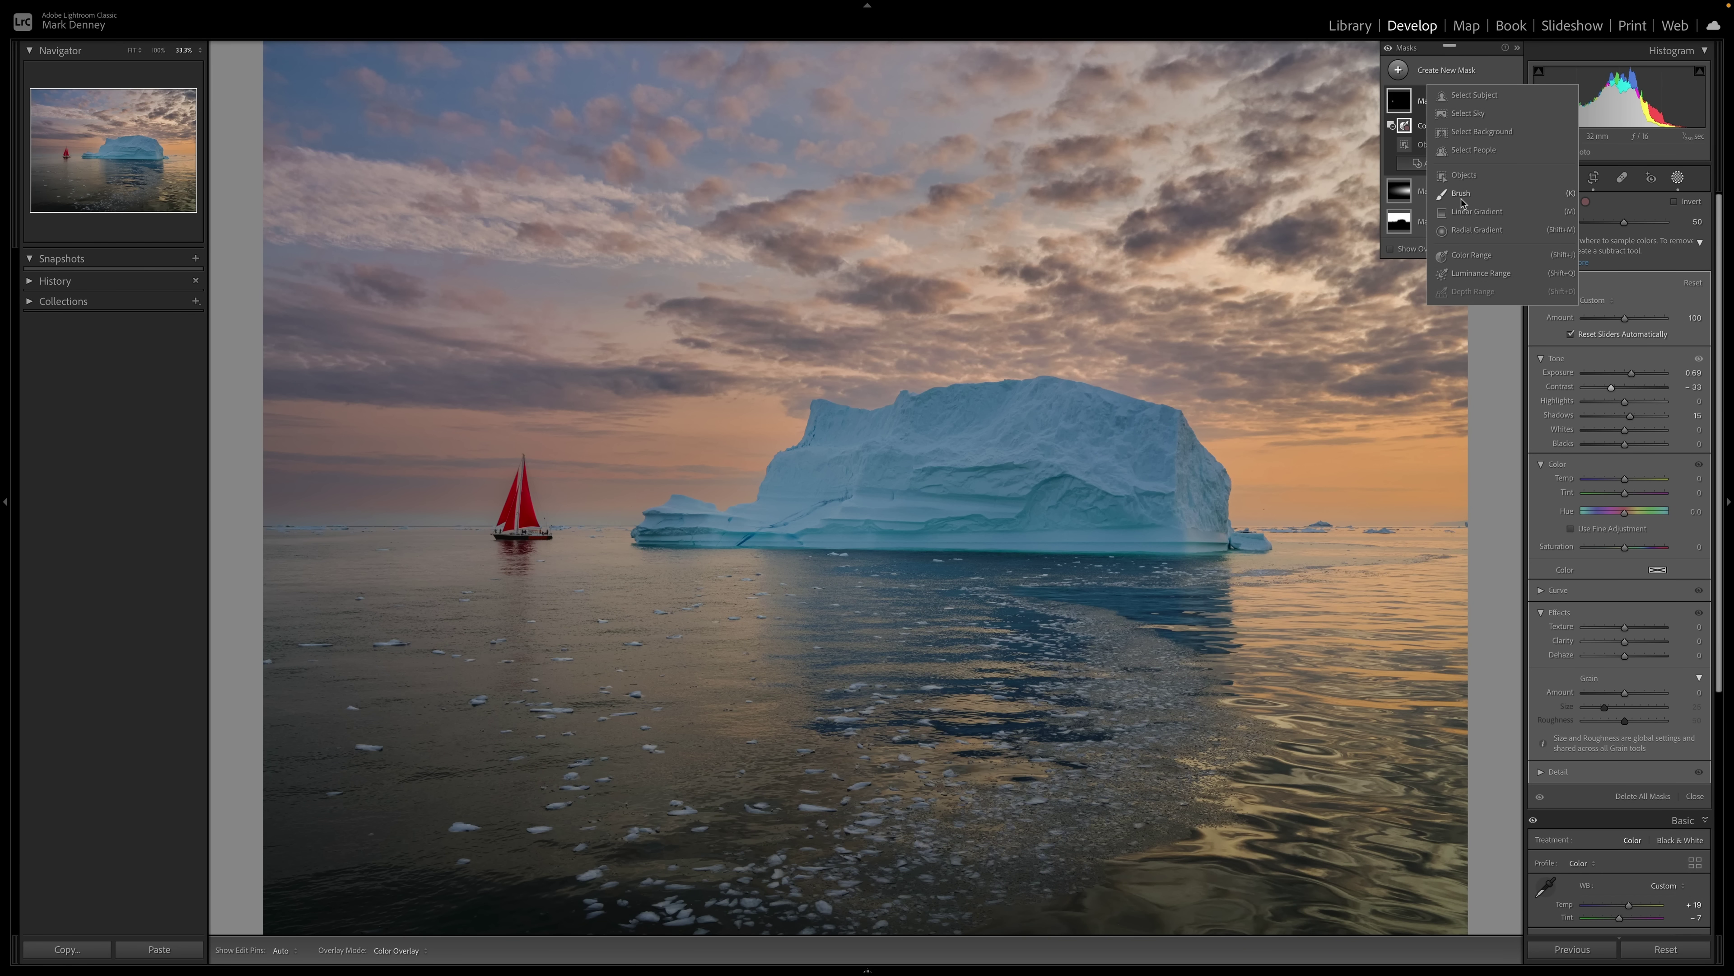
pyautogui.click(1462, 176)
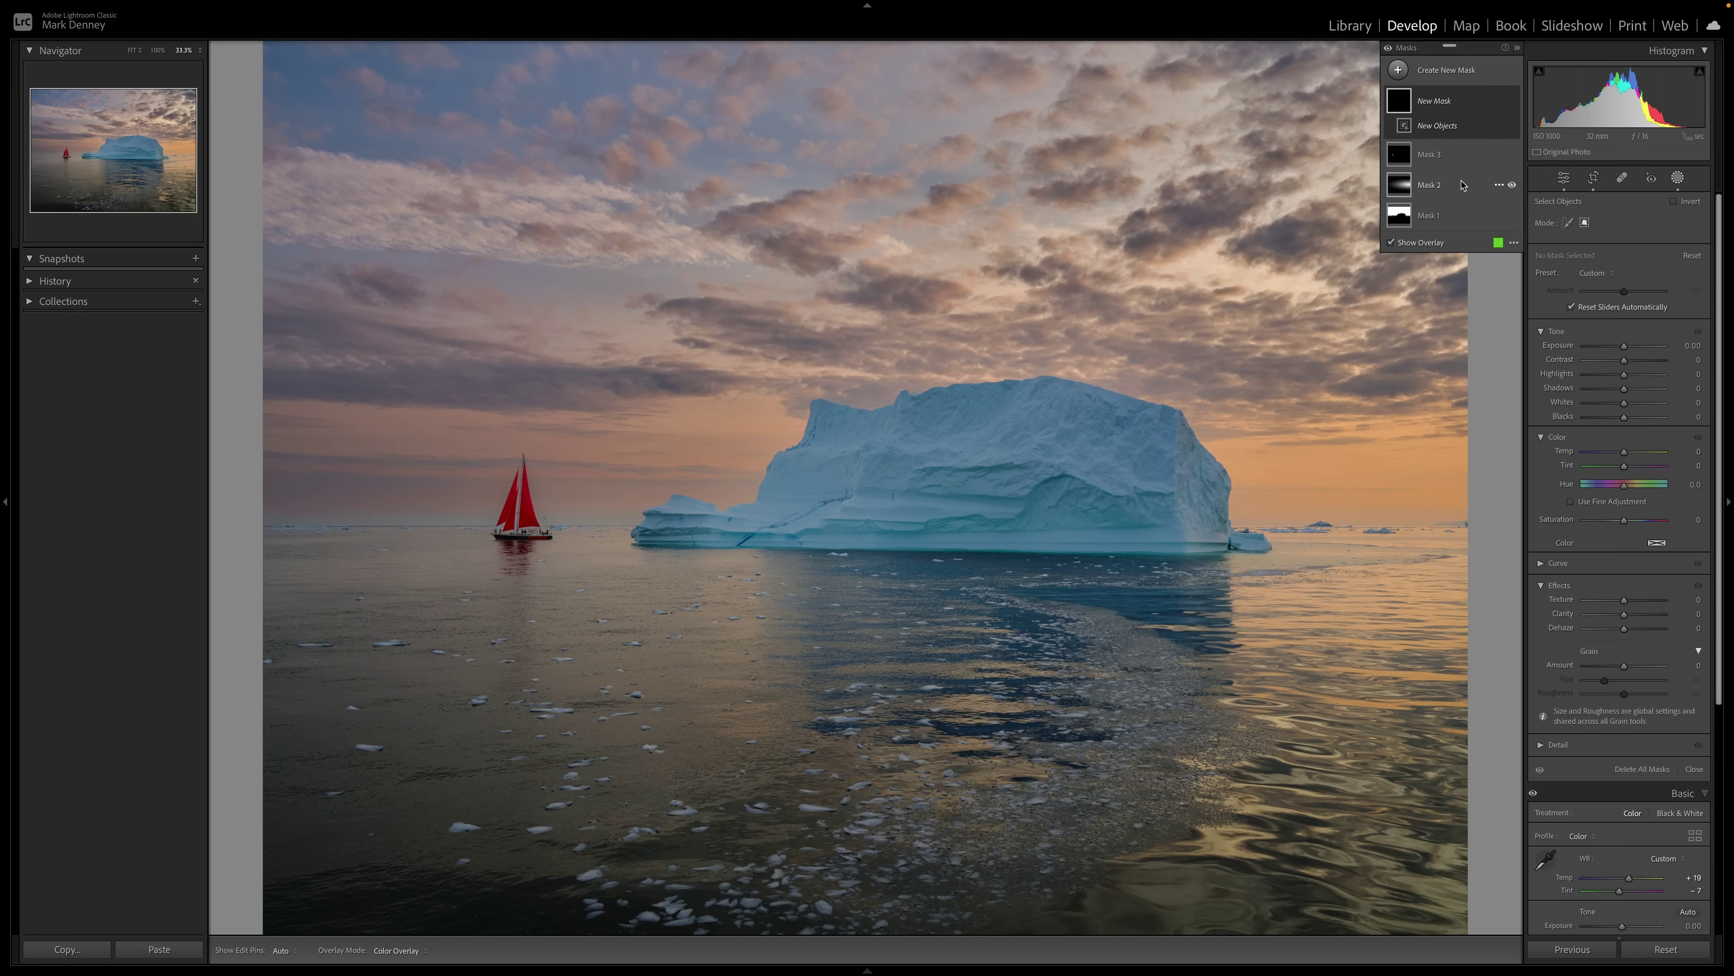
pyautogui.click(1567, 224)
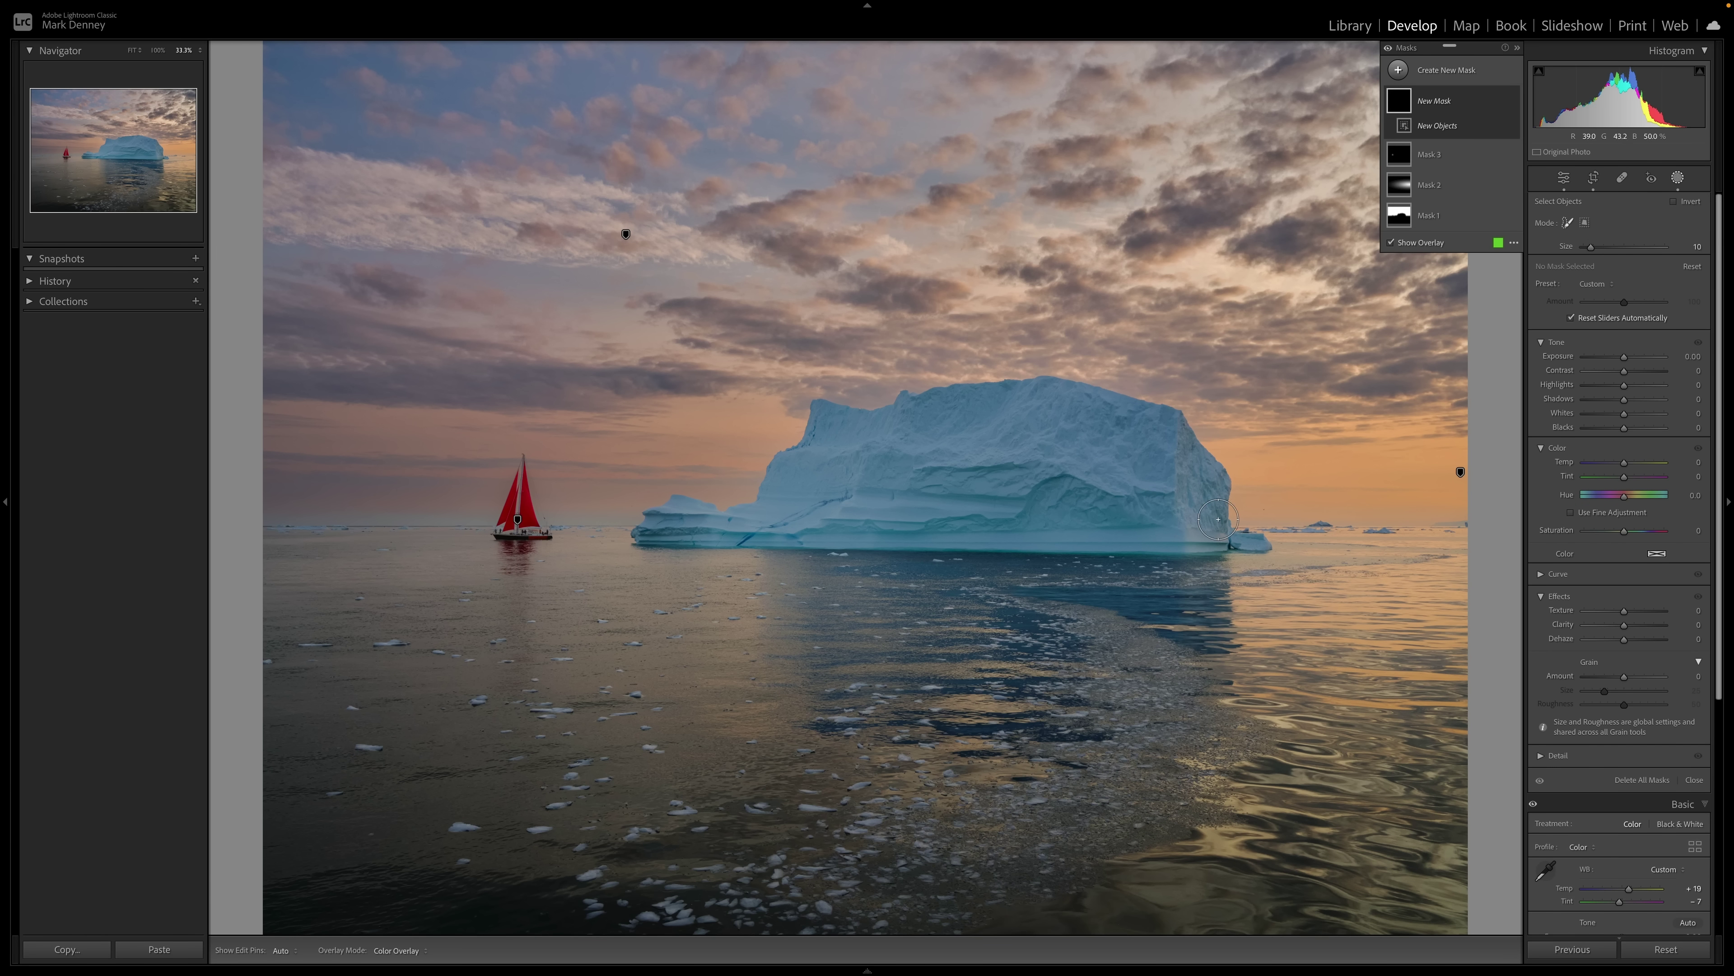
pyautogui.moveTo(1257, 542)
pyautogui.mouseDown()
pyautogui.moveTo(634, 539)
pyautogui.moveTo(779, 484)
pyautogui.moveTo(818, 411)
pyautogui.moveTo(942, 392)
pyautogui.moveTo(1138, 399)
pyautogui.moveTo(1205, 437)
pyautogui.moveTo(1236, 537)
pyautogui.mouseUp()
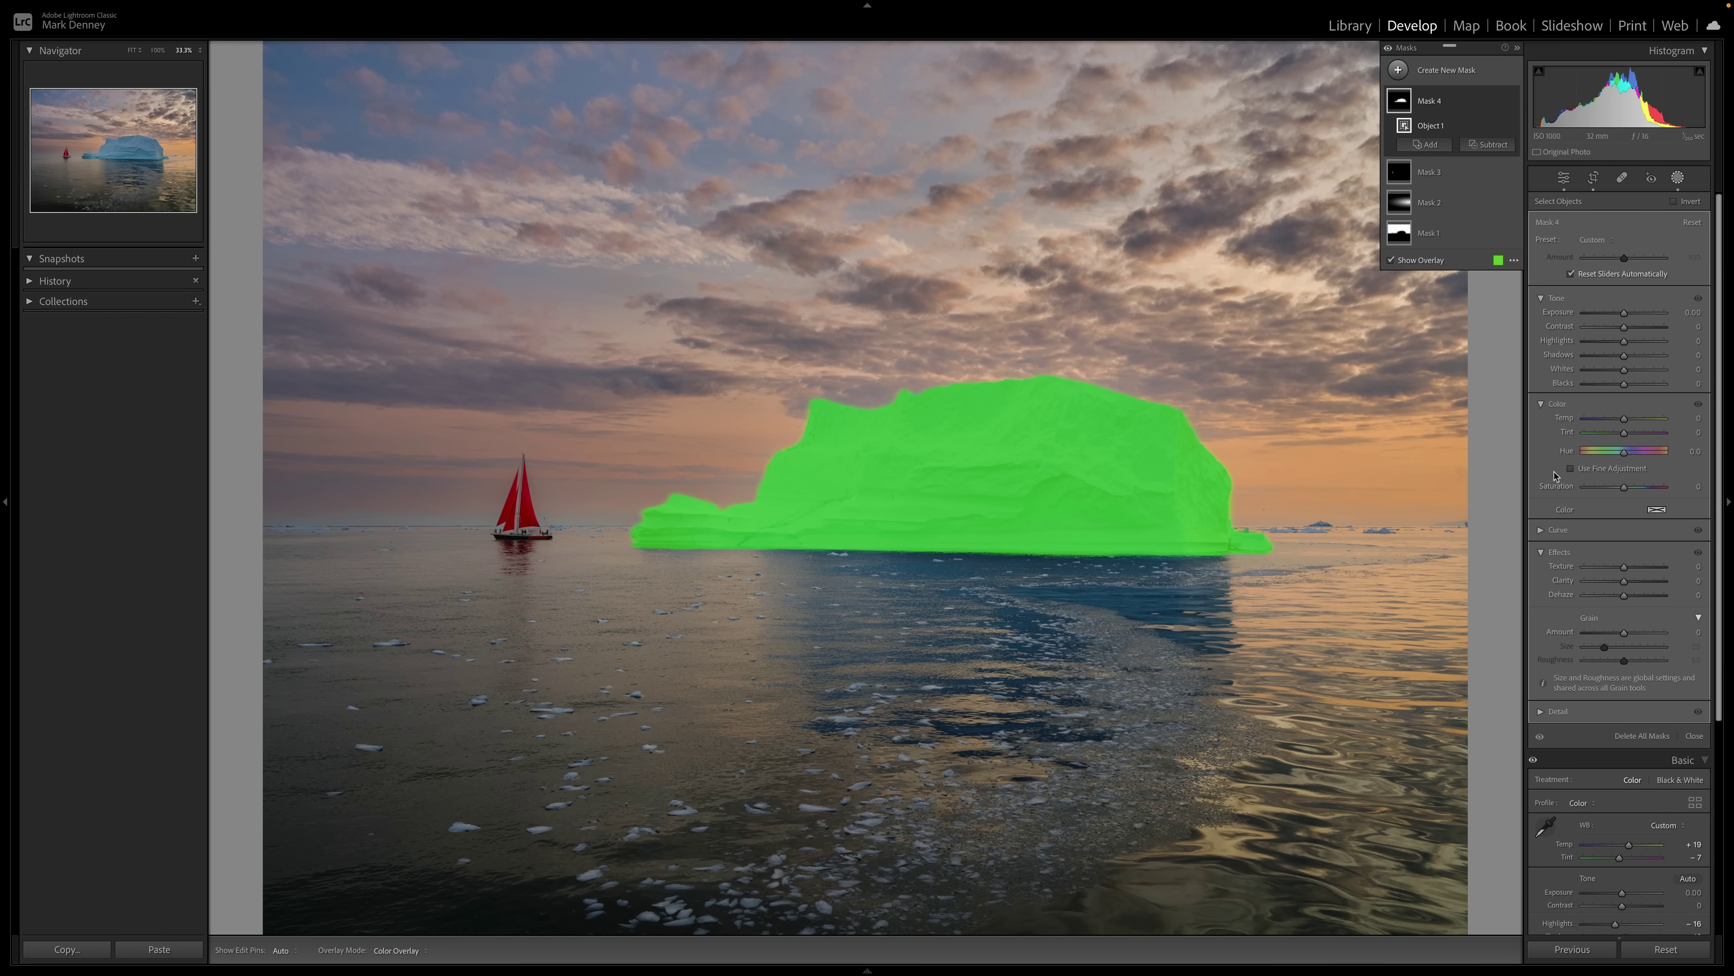
# - Brighten the masked iceberg with Exposure 0.12, Highlights 25 and Whites about 40, and lower its Saturation to -49
pyautogui.moveTo(1628, 313); pyautogui.dragTo(1639, 370)
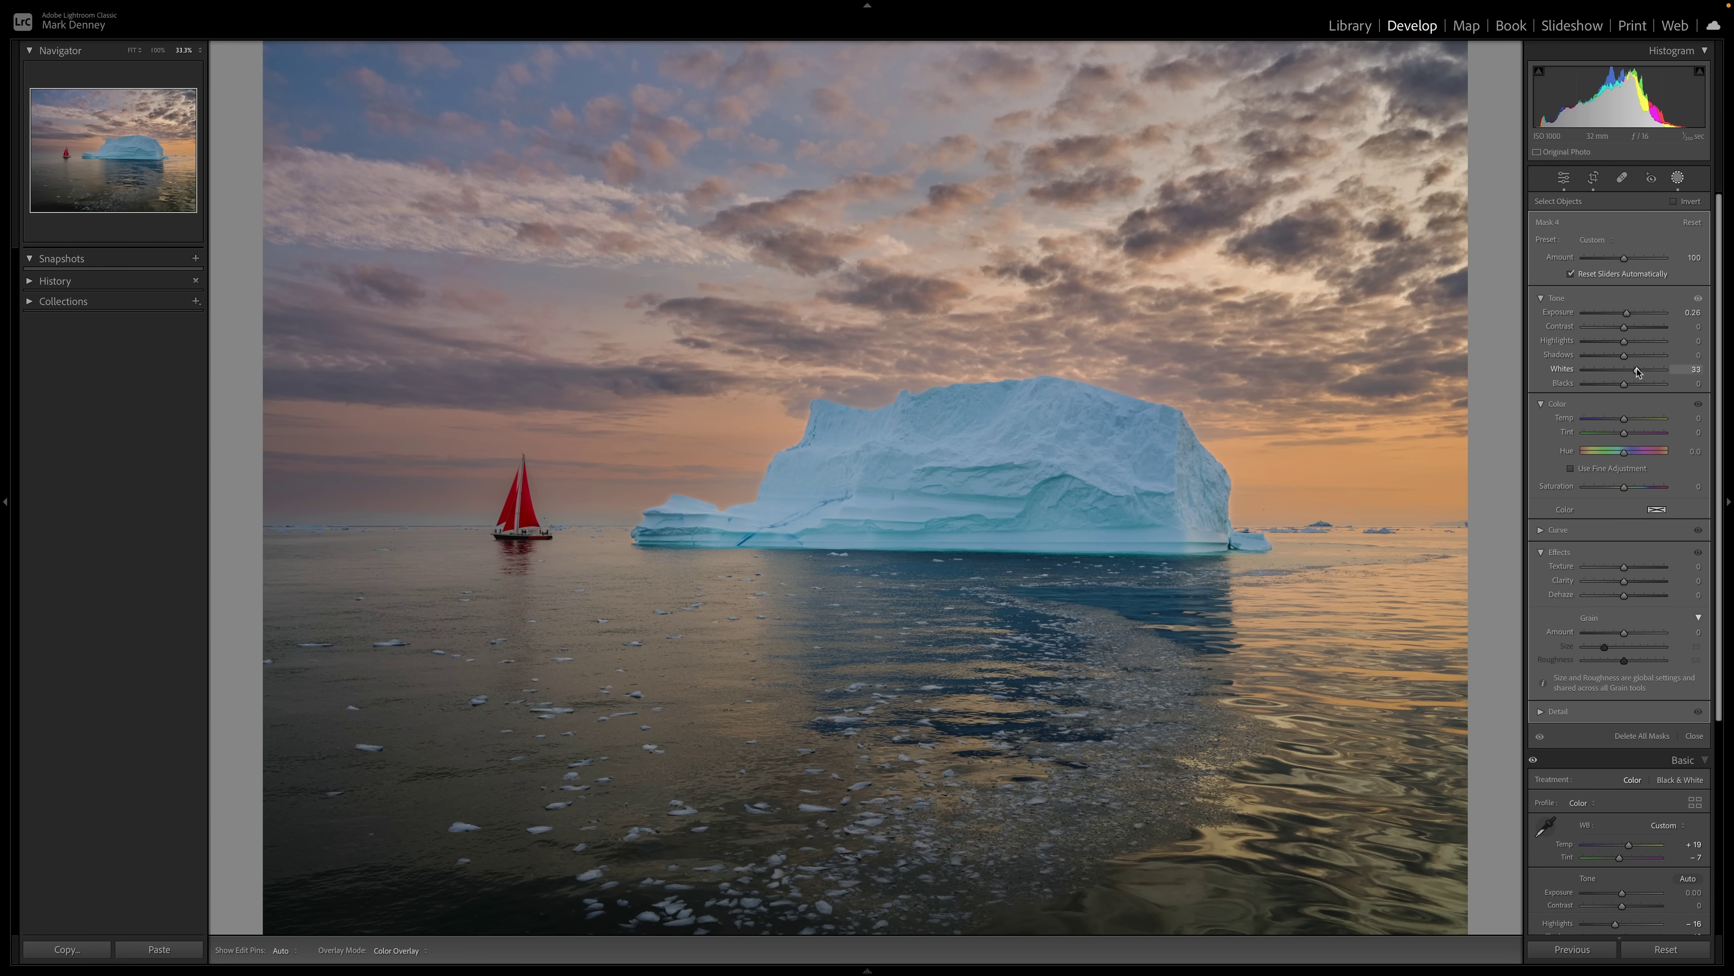
pyautogui.moveTo(1638, 371); pyautogui.dragTo(1638, 371)
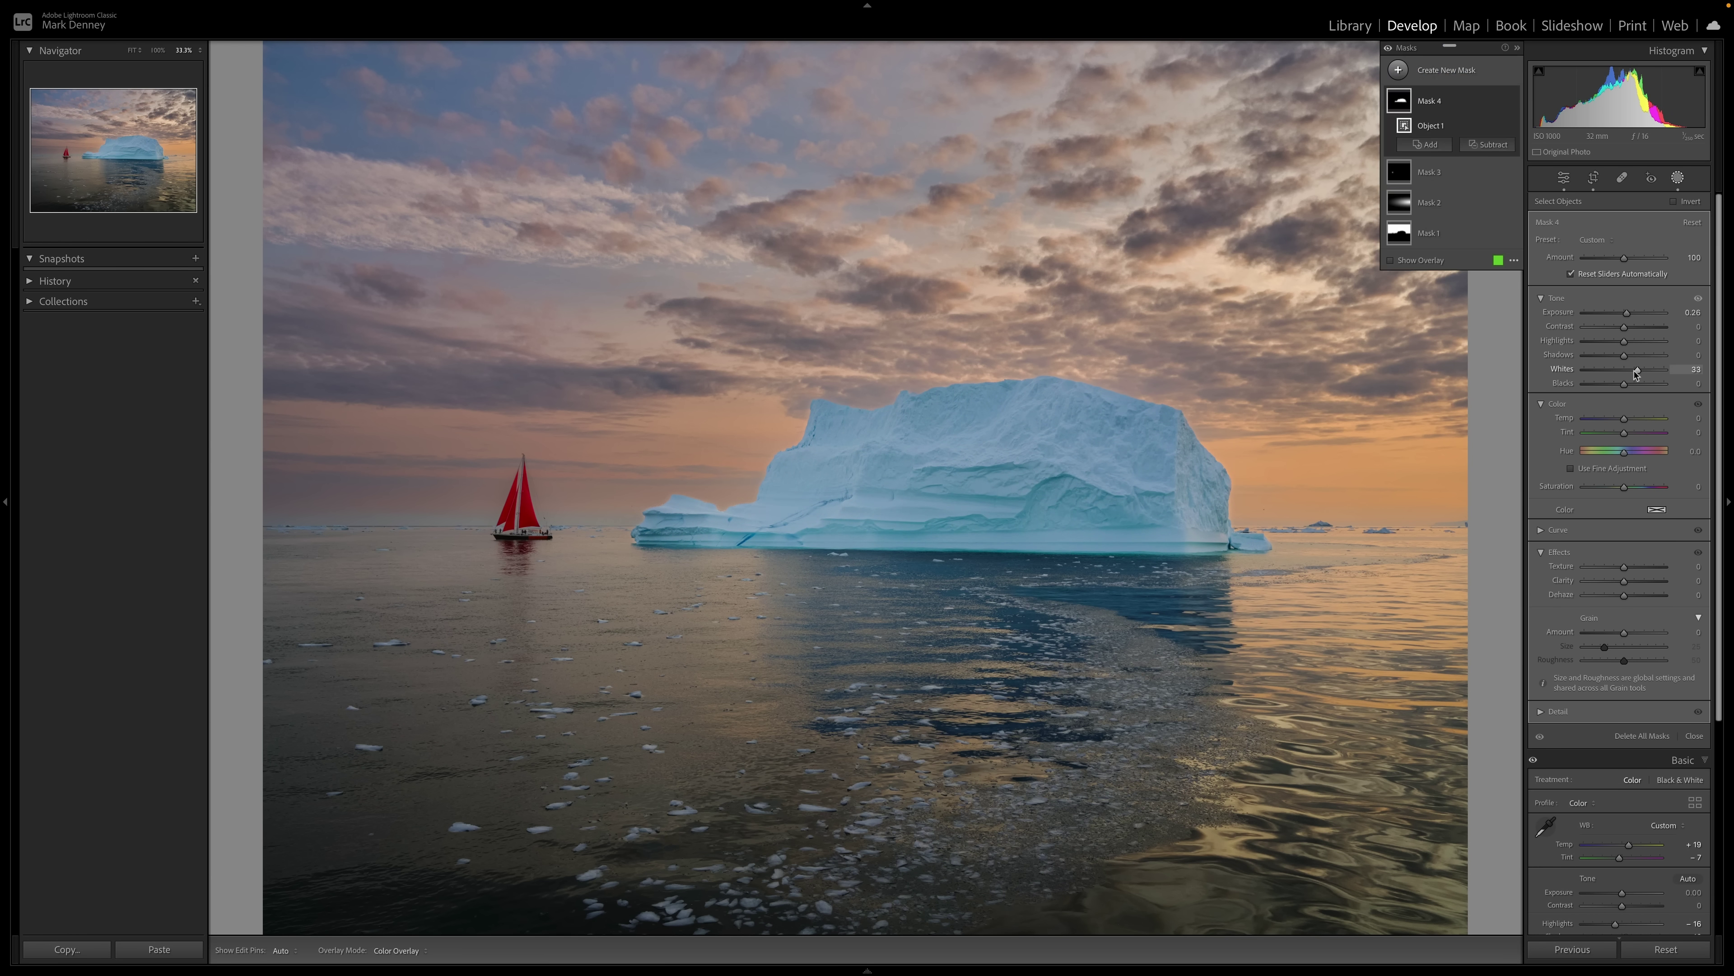
pyautogui.moveTo(1606, 489)
pyautogui.mouseDown()
pyautogui.moveTo(1554, 492)
pyautogui.moveTo(1607, 490)
pyautogui.mouseUp()
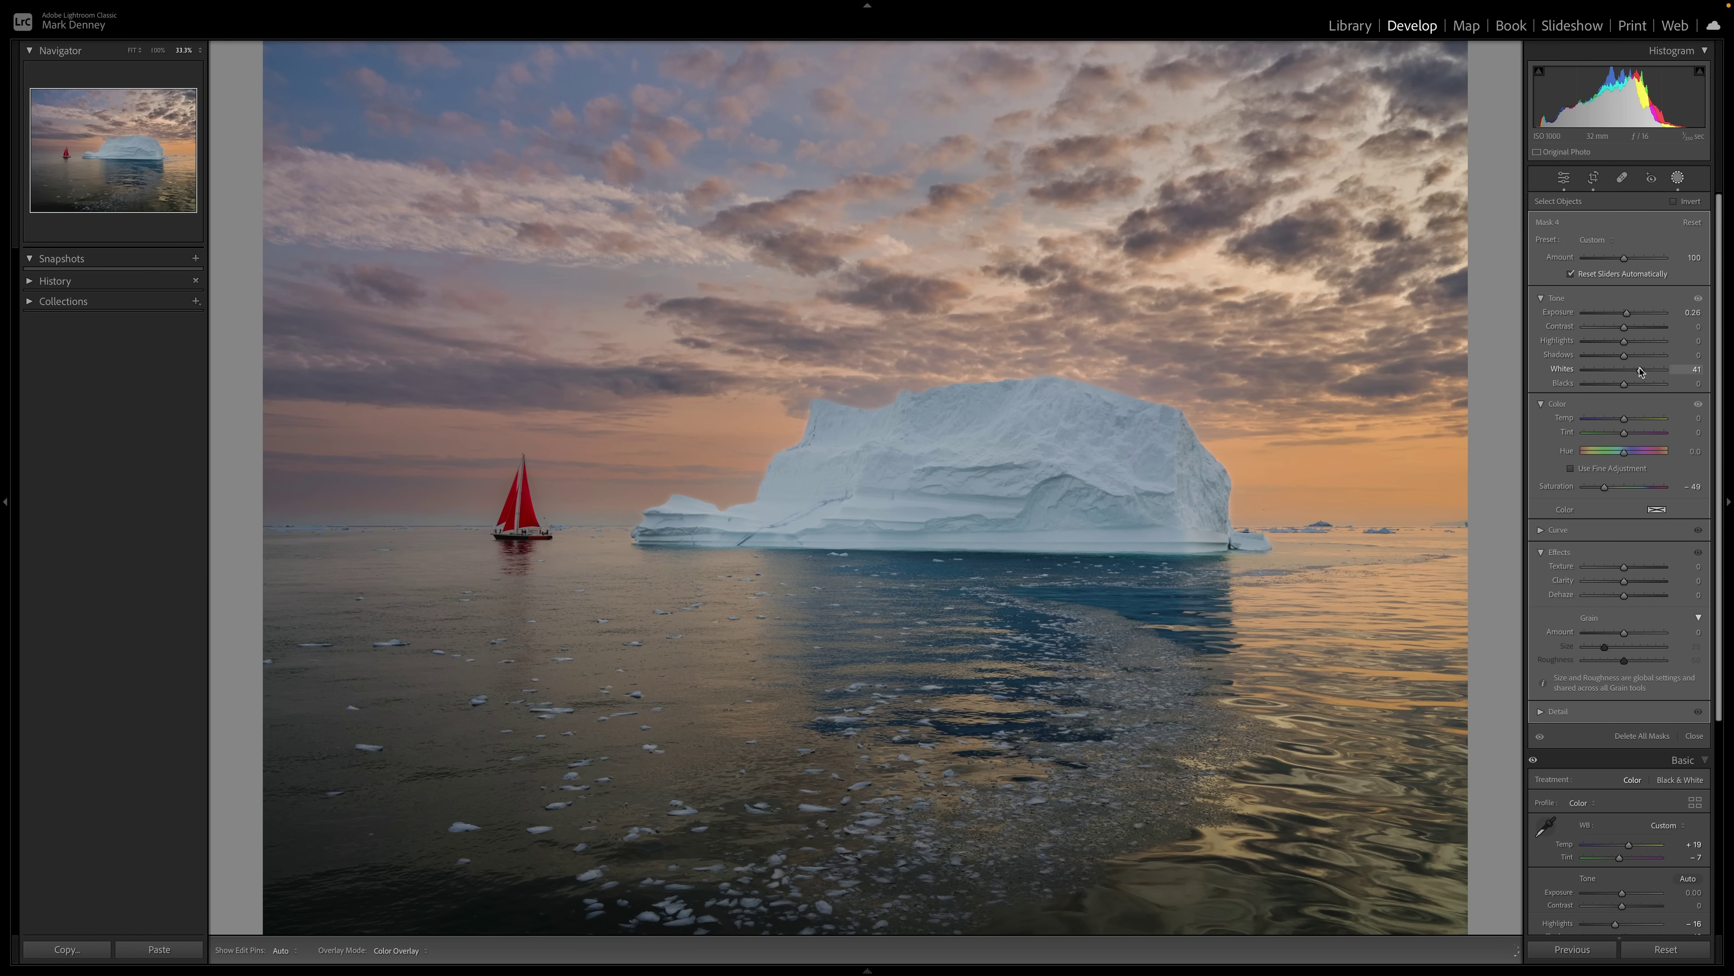
pyautogui.moveTo(1640, 370); pyautogui.dragTo(1639, 371)
pyautogui.moveTo(1626, 313); pyautogui.dragTo(1636, 345)
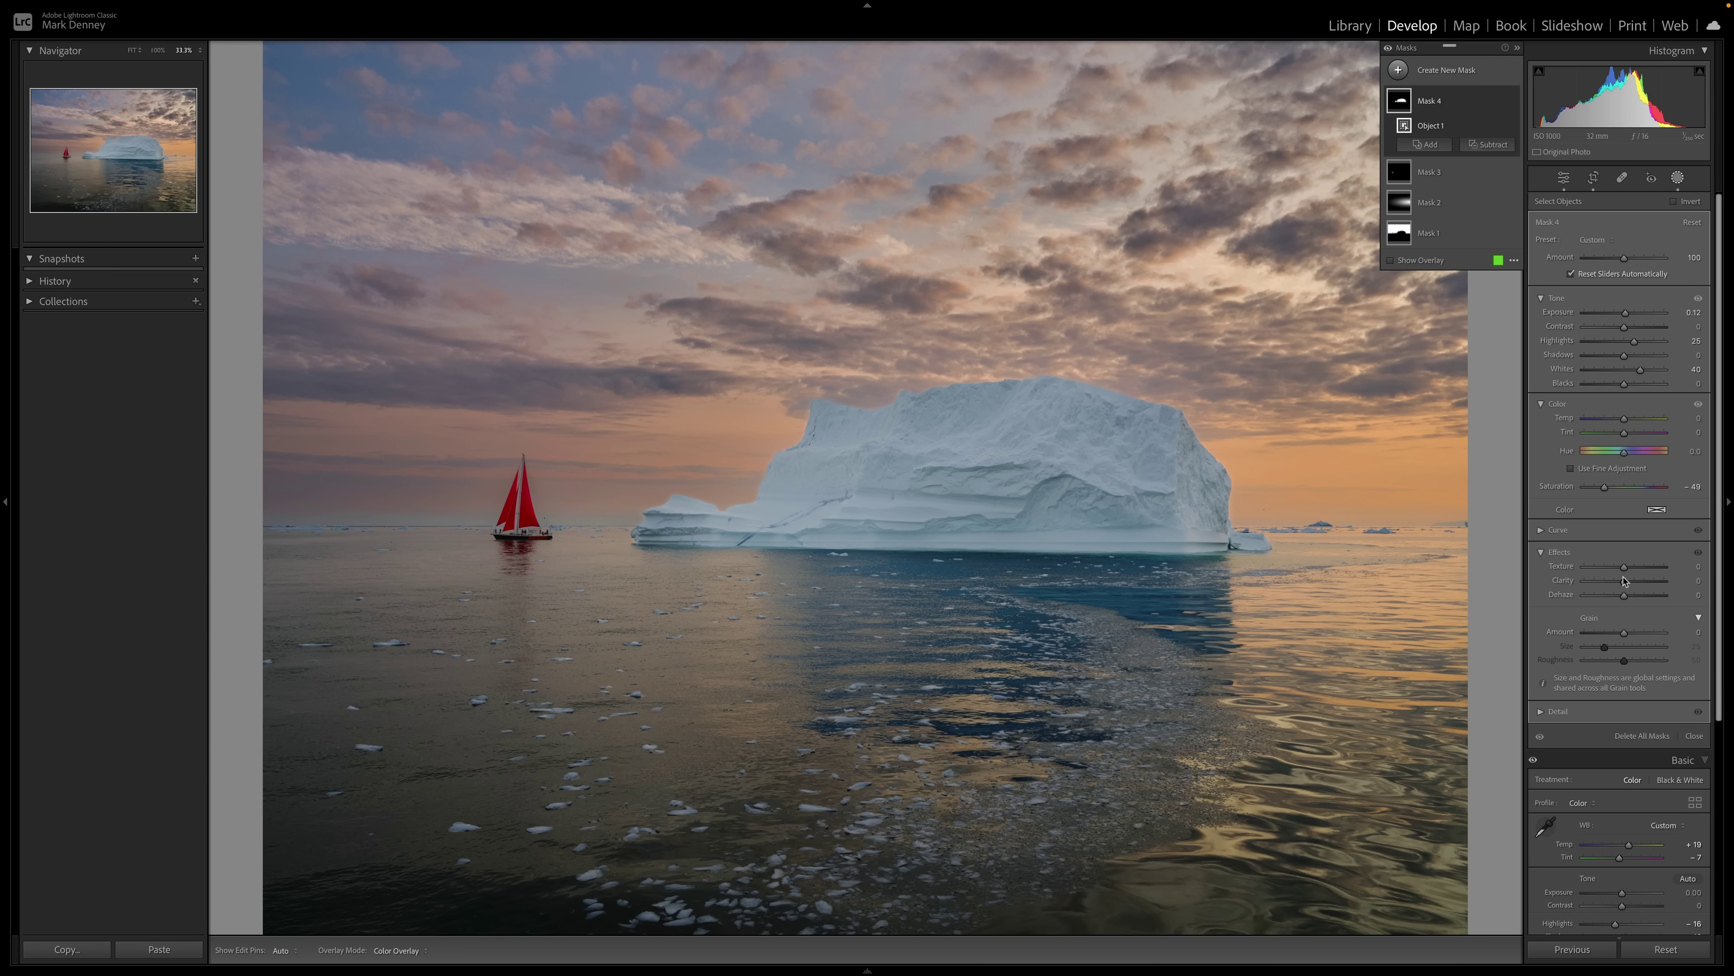
# - Set the iceberg mask's Clarity to 21 and Texture to 14, and compare the photo with the mask hidden and shown
pyautogui.moveTo(1645, 586); pyautogui.dragTo(1627, 568)
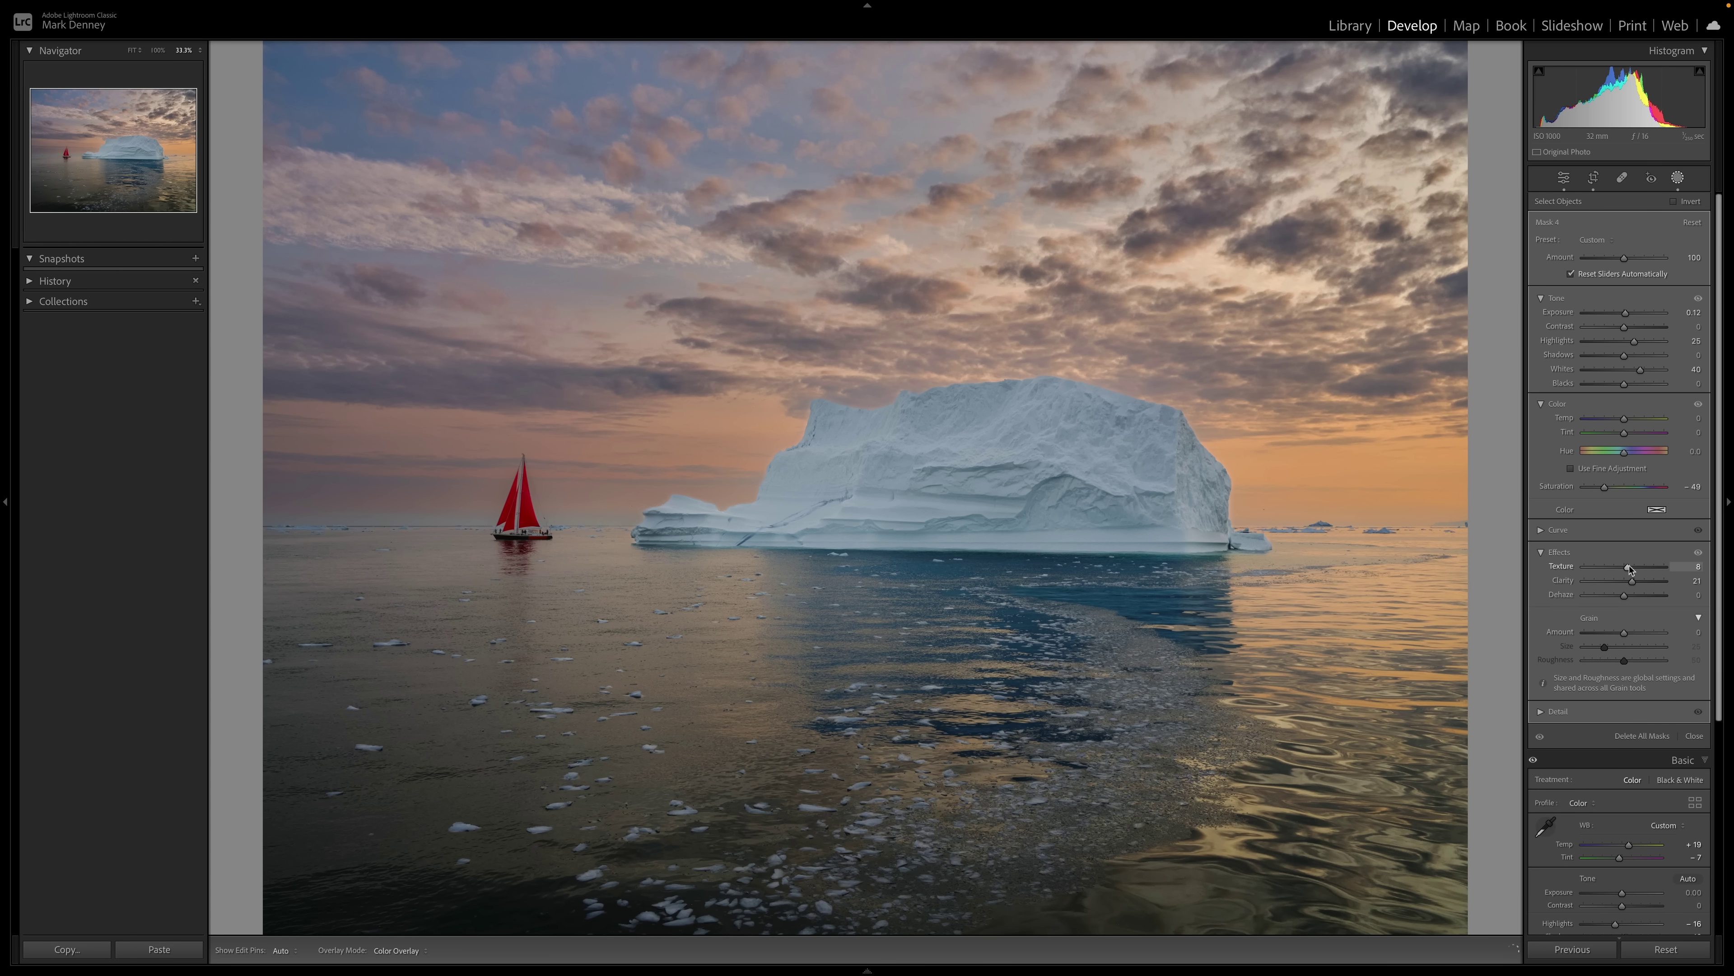
pyautogui.moveTo(1632, 569); pyautogui.dragTo(1630, 569)
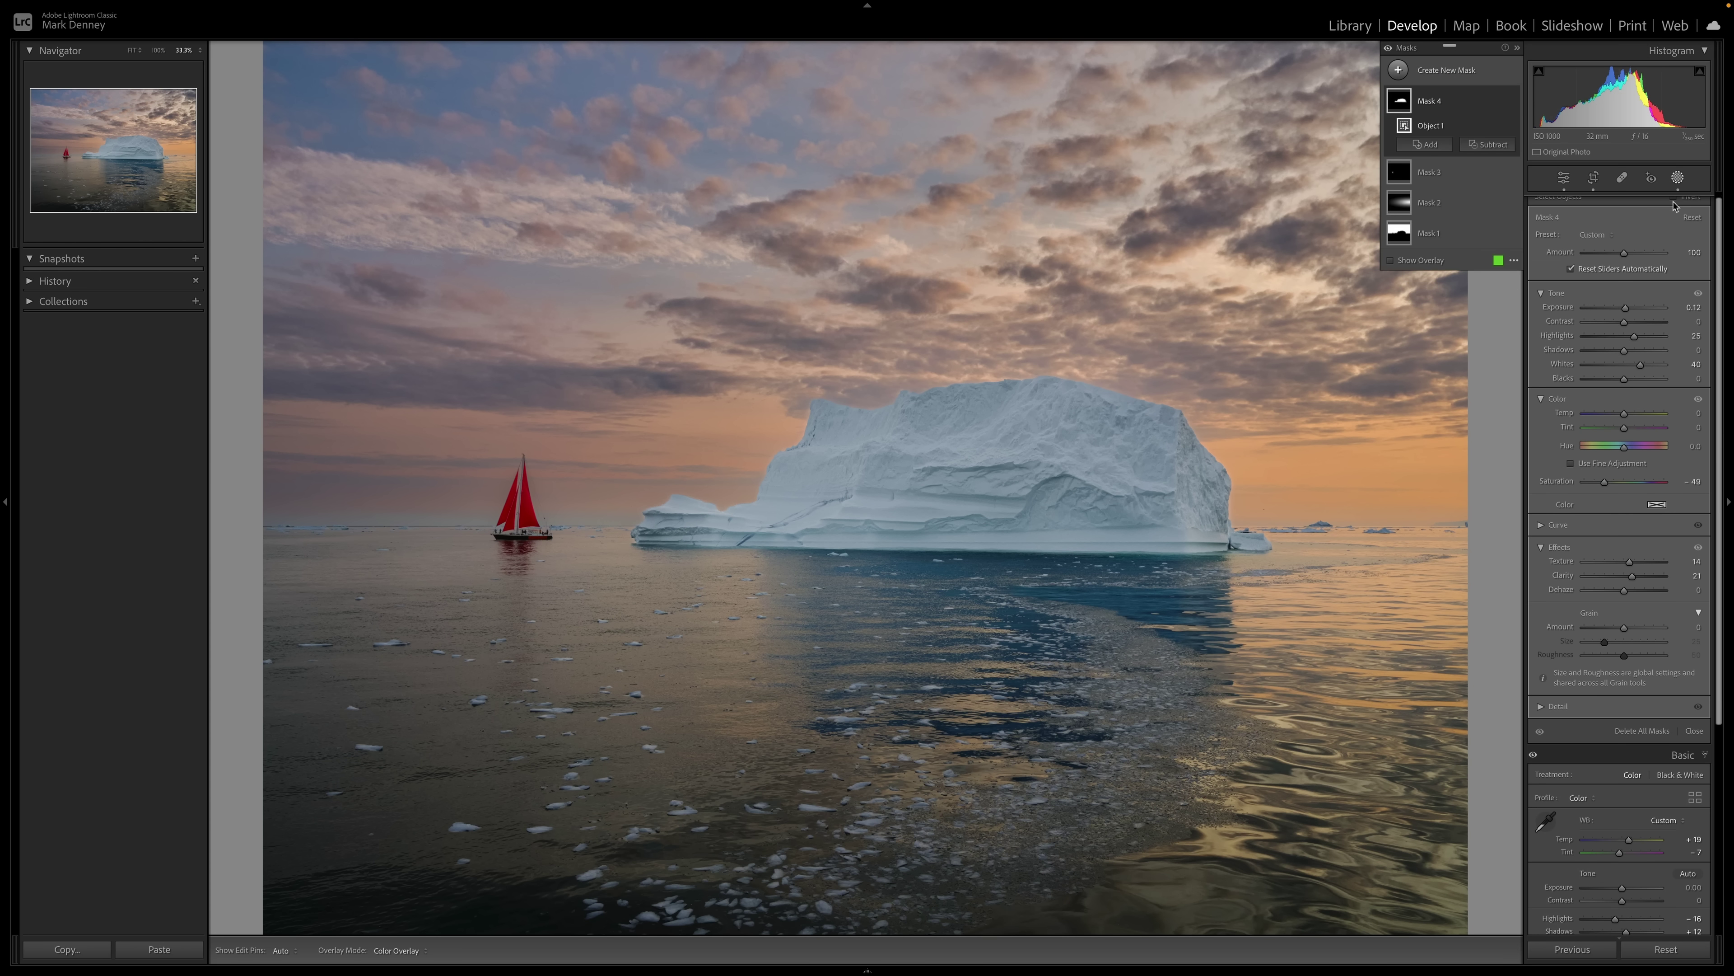
pyautogui.click(1513, 101)
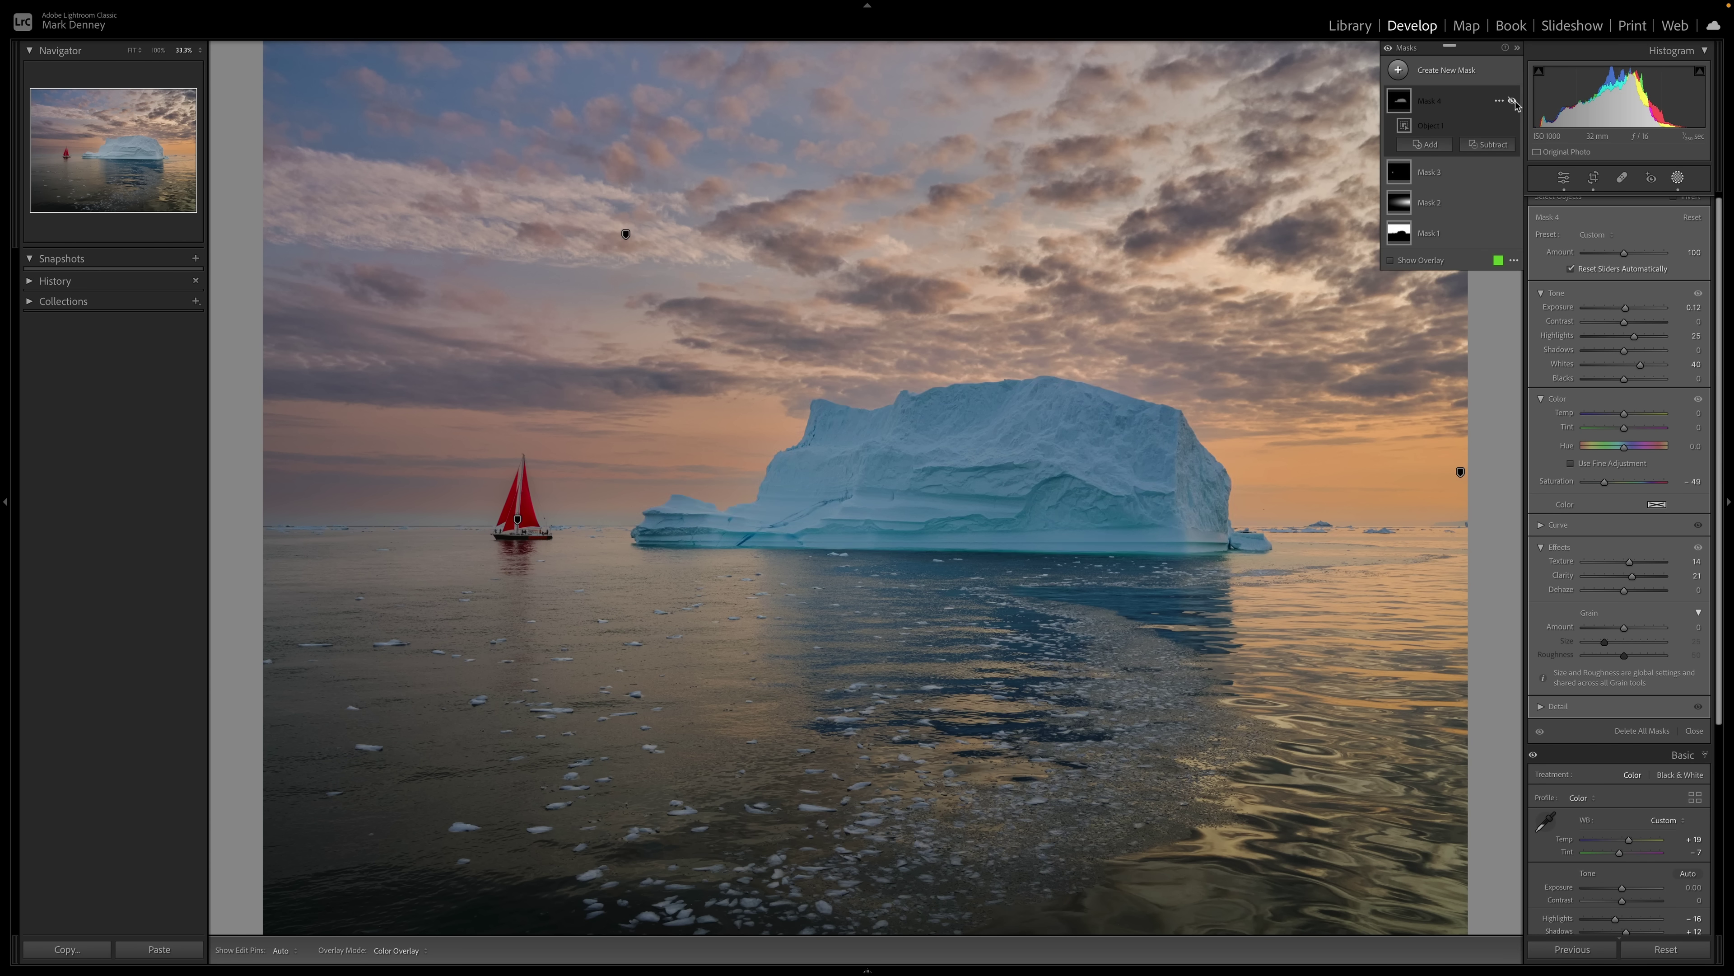
pyautogui.click(1513, 101)
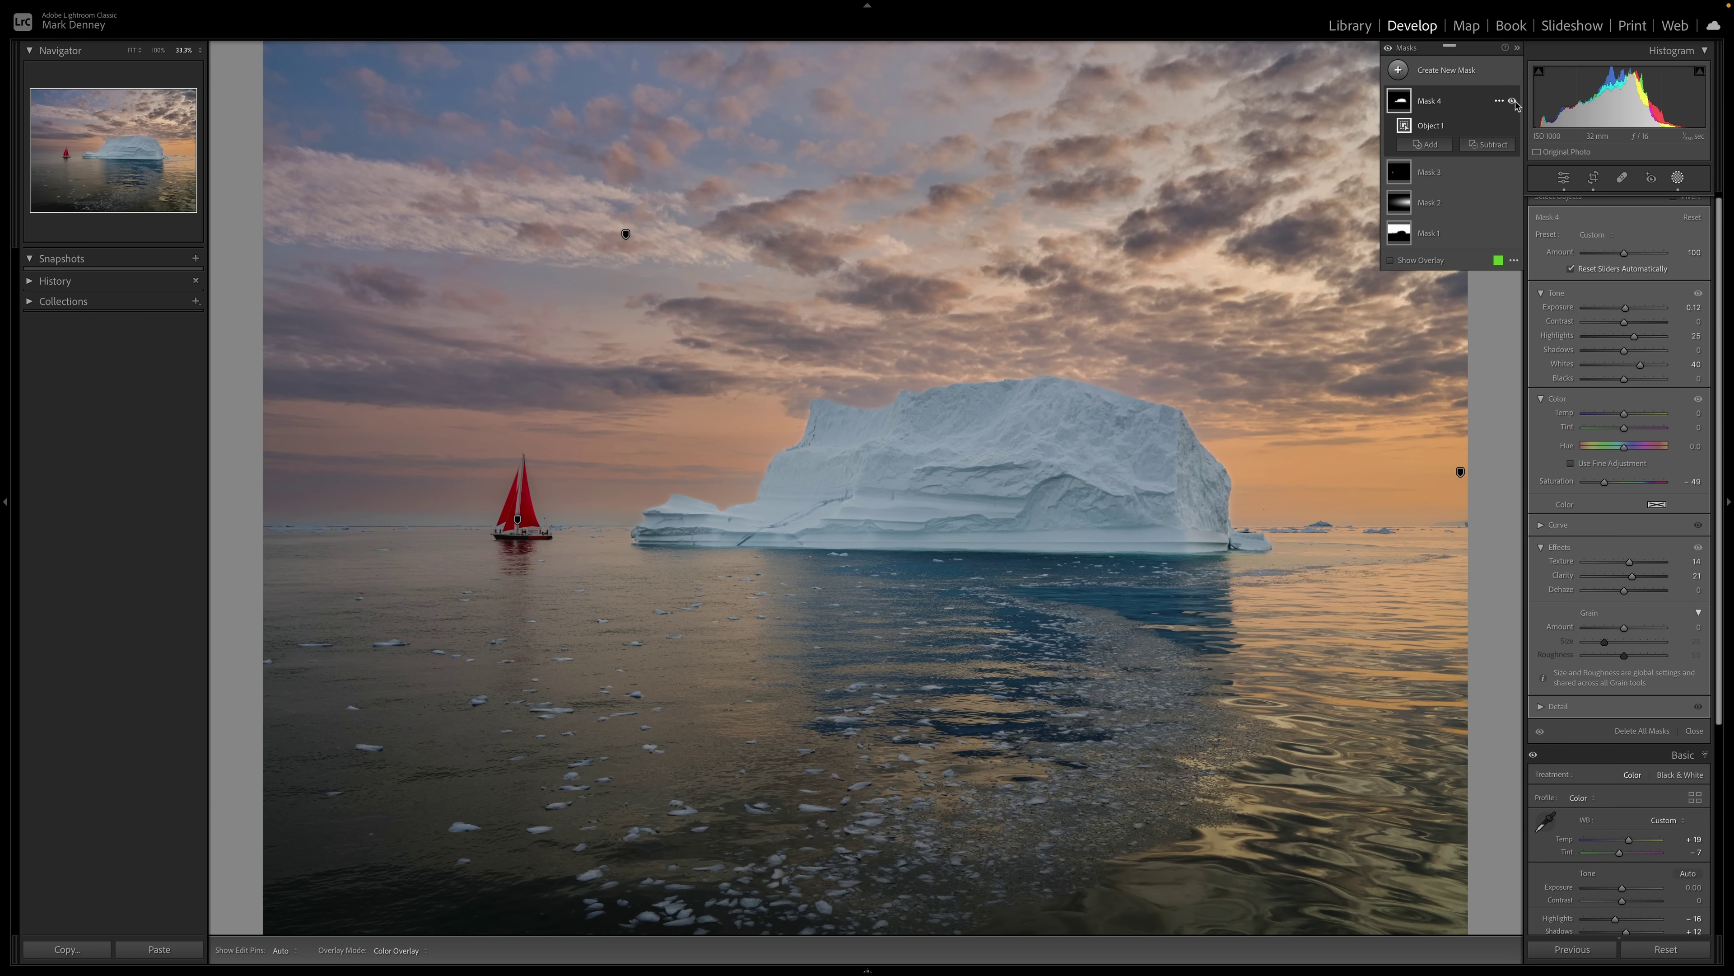
pyautogui.click(1513, 101)
pyautogui.click(1512, 101)
# - Reset the iceberg mask's Exposure to zero and recheck the iceberg with the mask hidden and shown
pyautogui.doubleClick(1625, 308)
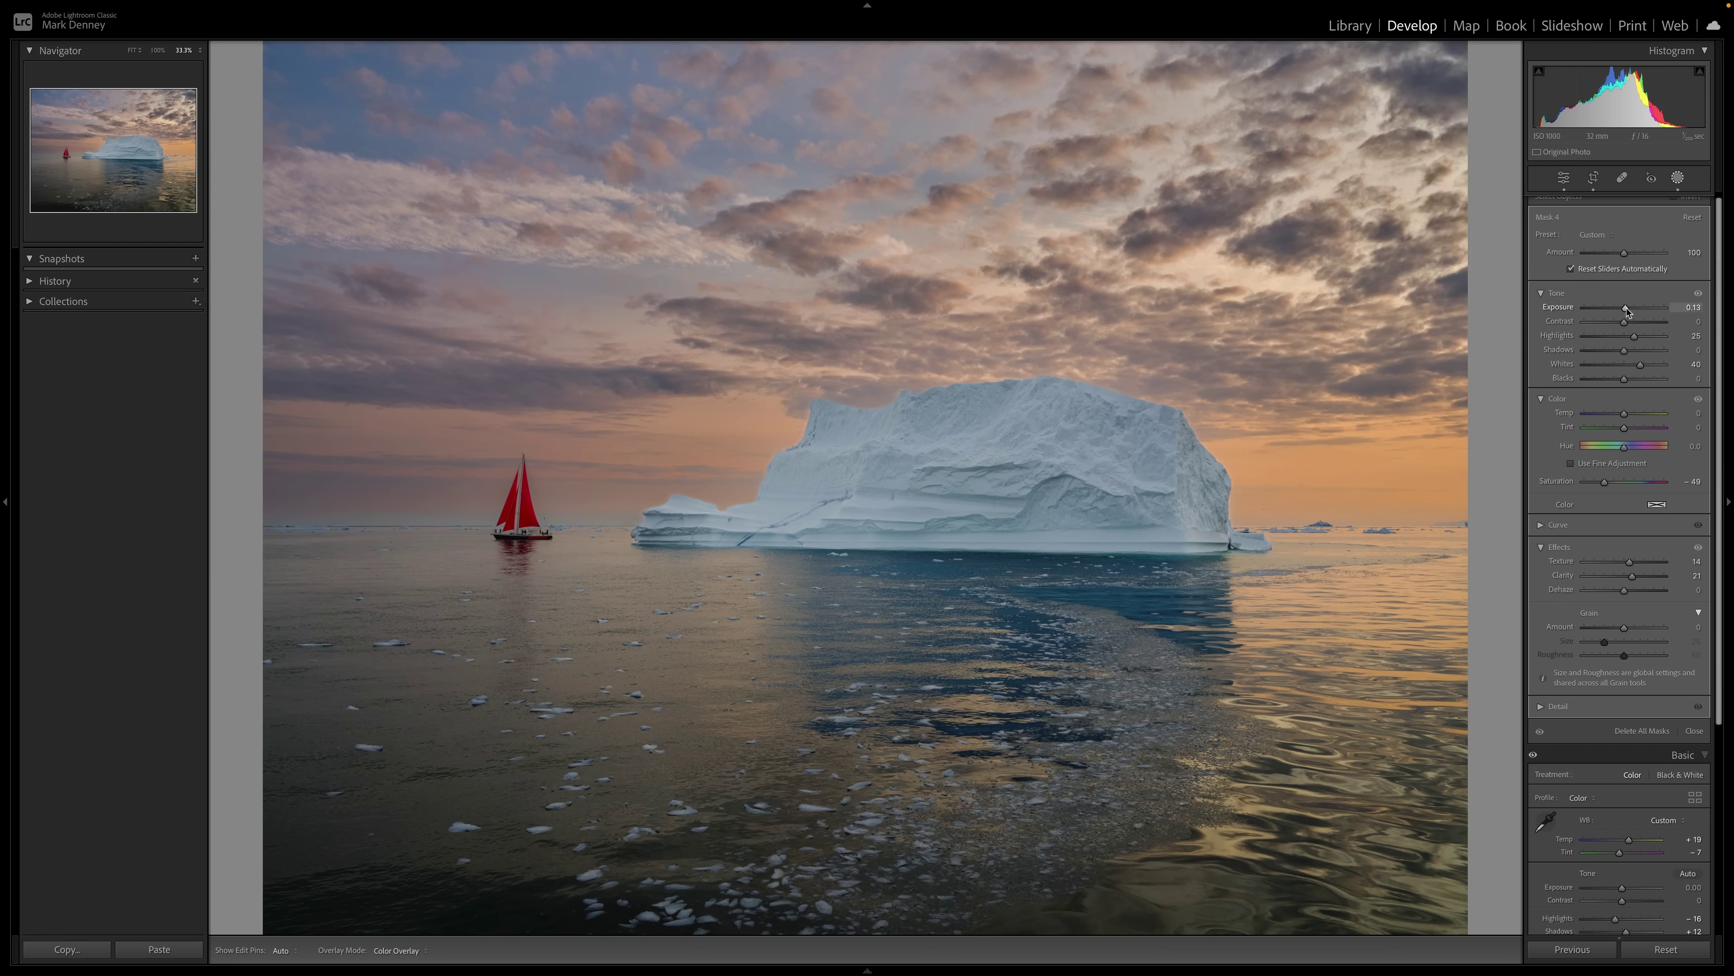
pyautogui.click(1513, 102)
pyautogui.click(1513, 101)
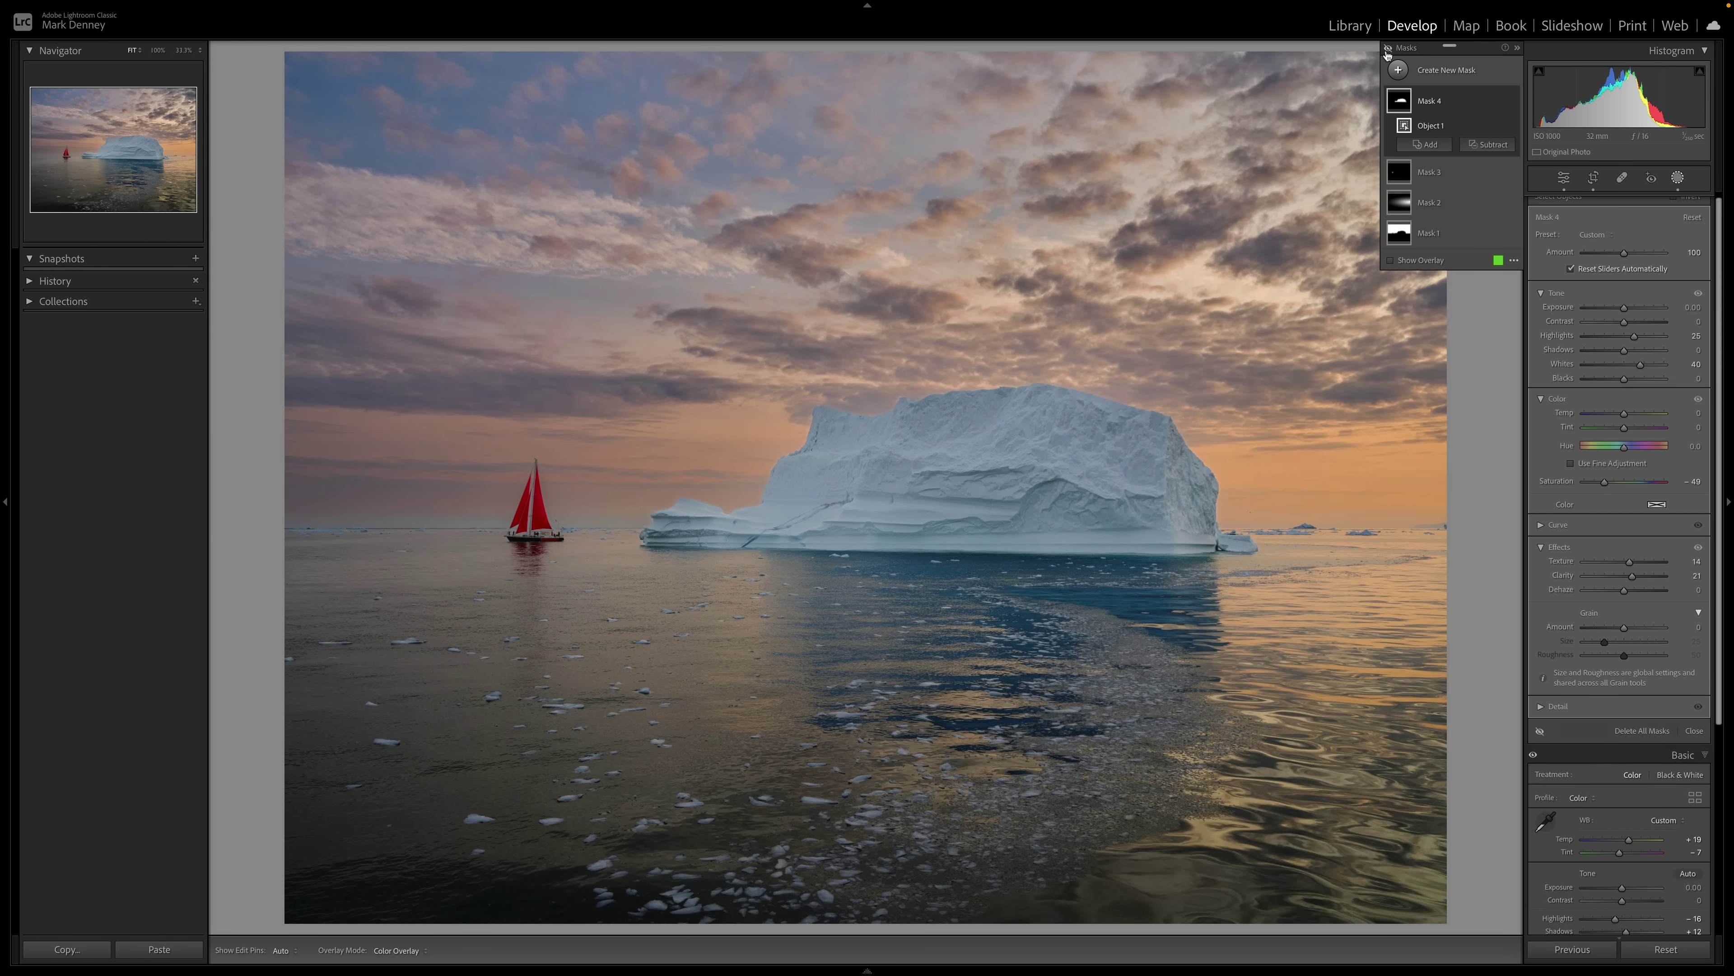
# - Compare the full photo with all masks hidden and shown, and close masking
pyautogui.click(1388, 51)
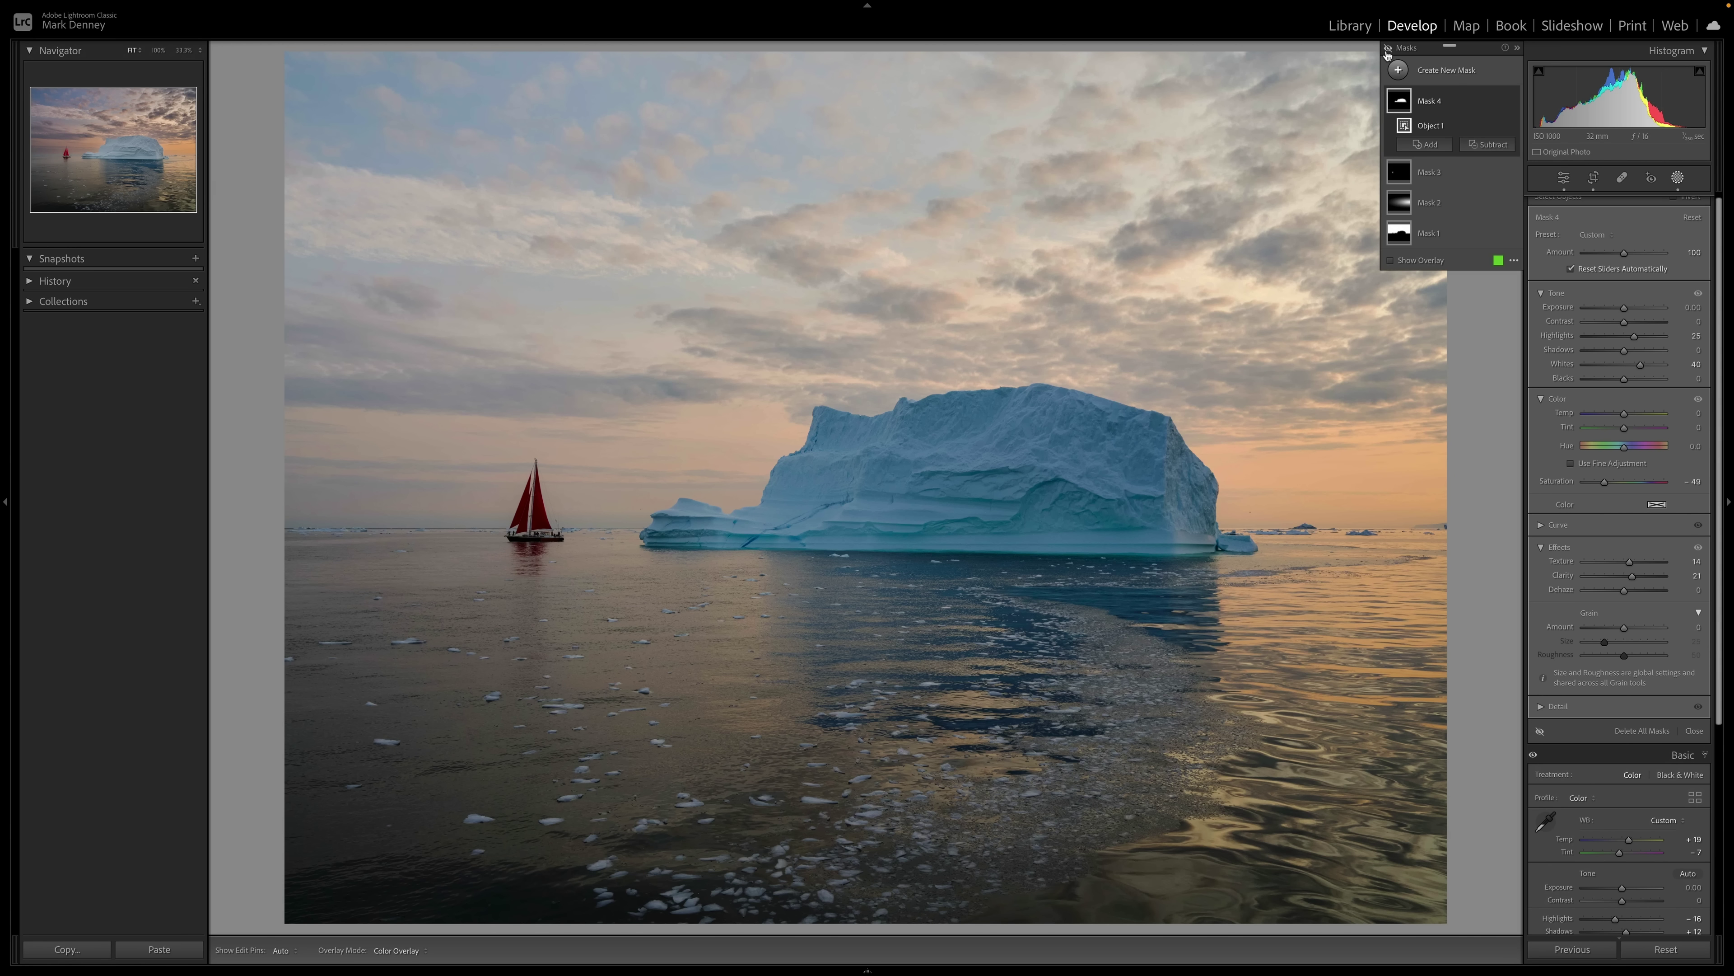
pyautogui.click(1387, 51)
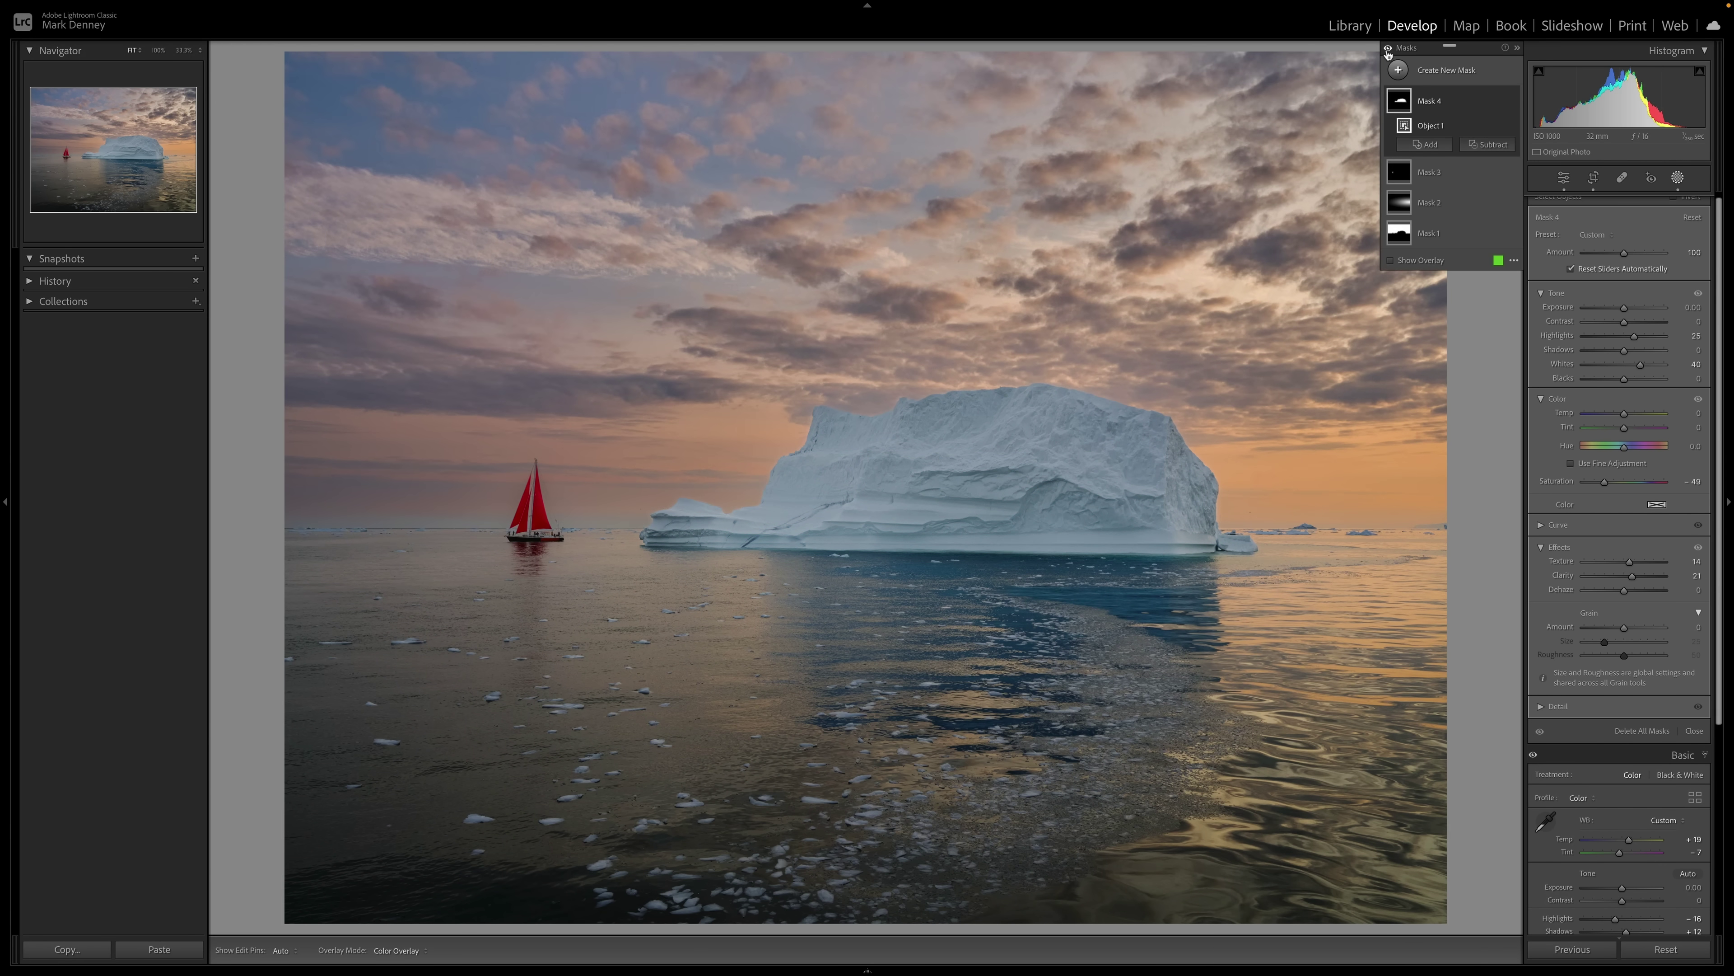
pyautogui.click(1387, 51)
pyautogui.click(1388, 51)
pyautogui.click(1695, 731)
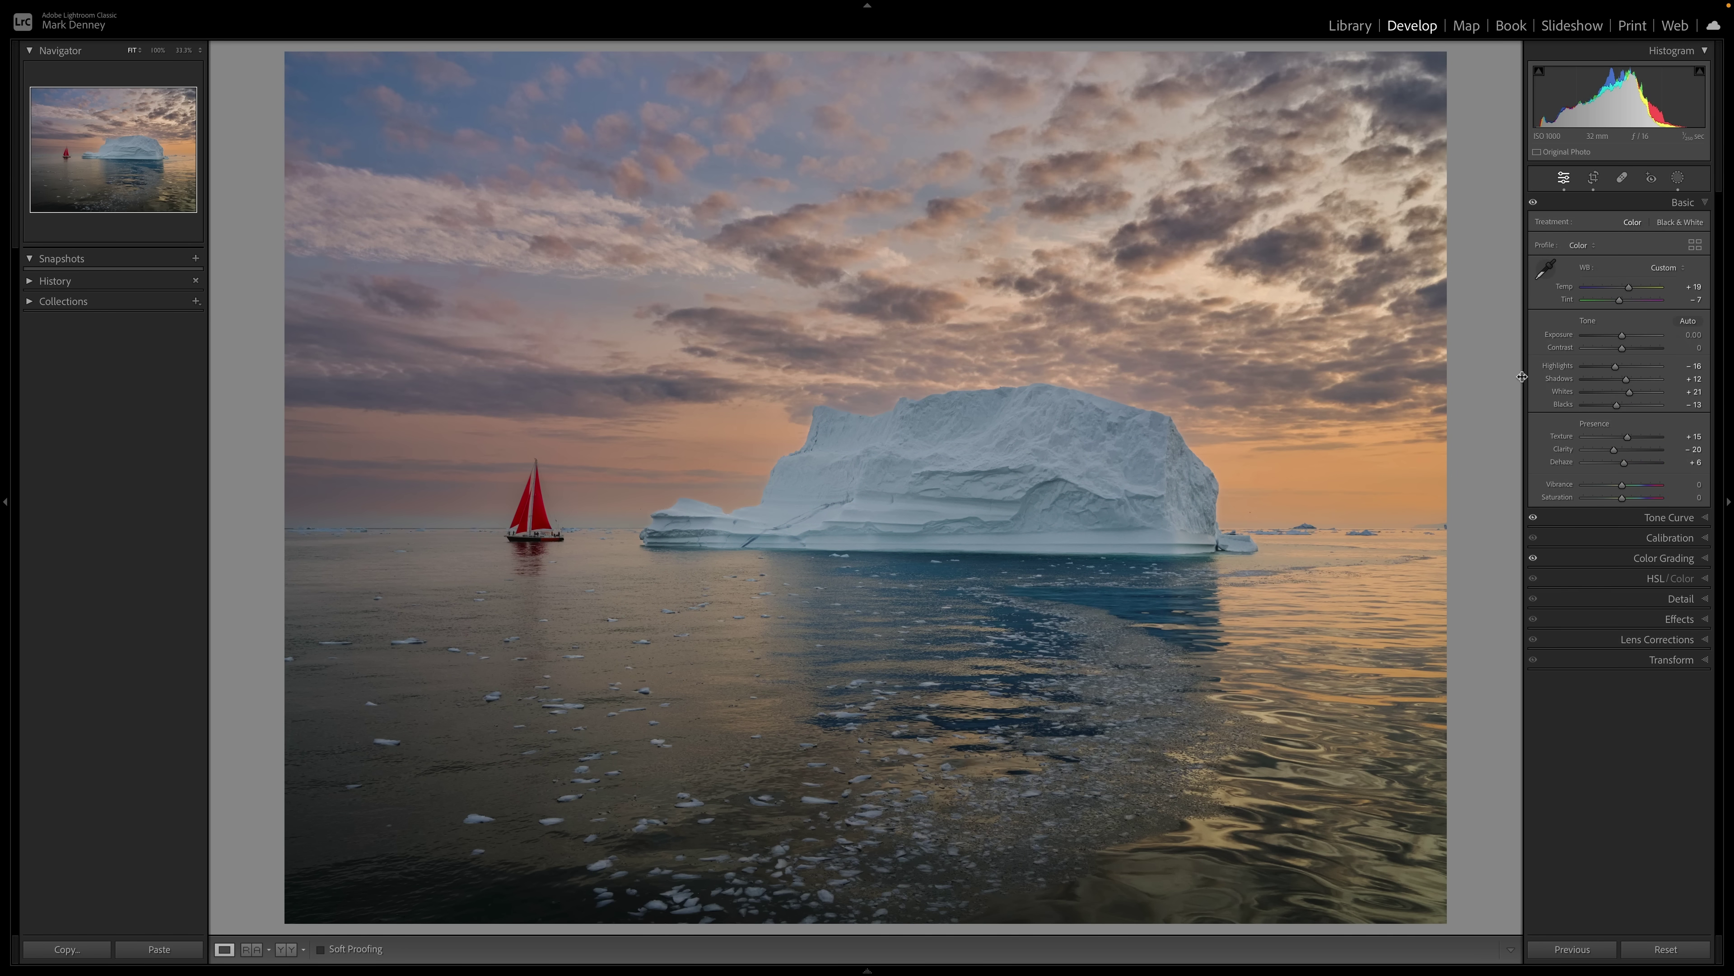
# - Compare the edited photo repeatedly with its original Before version
pyautogui.press('\\')
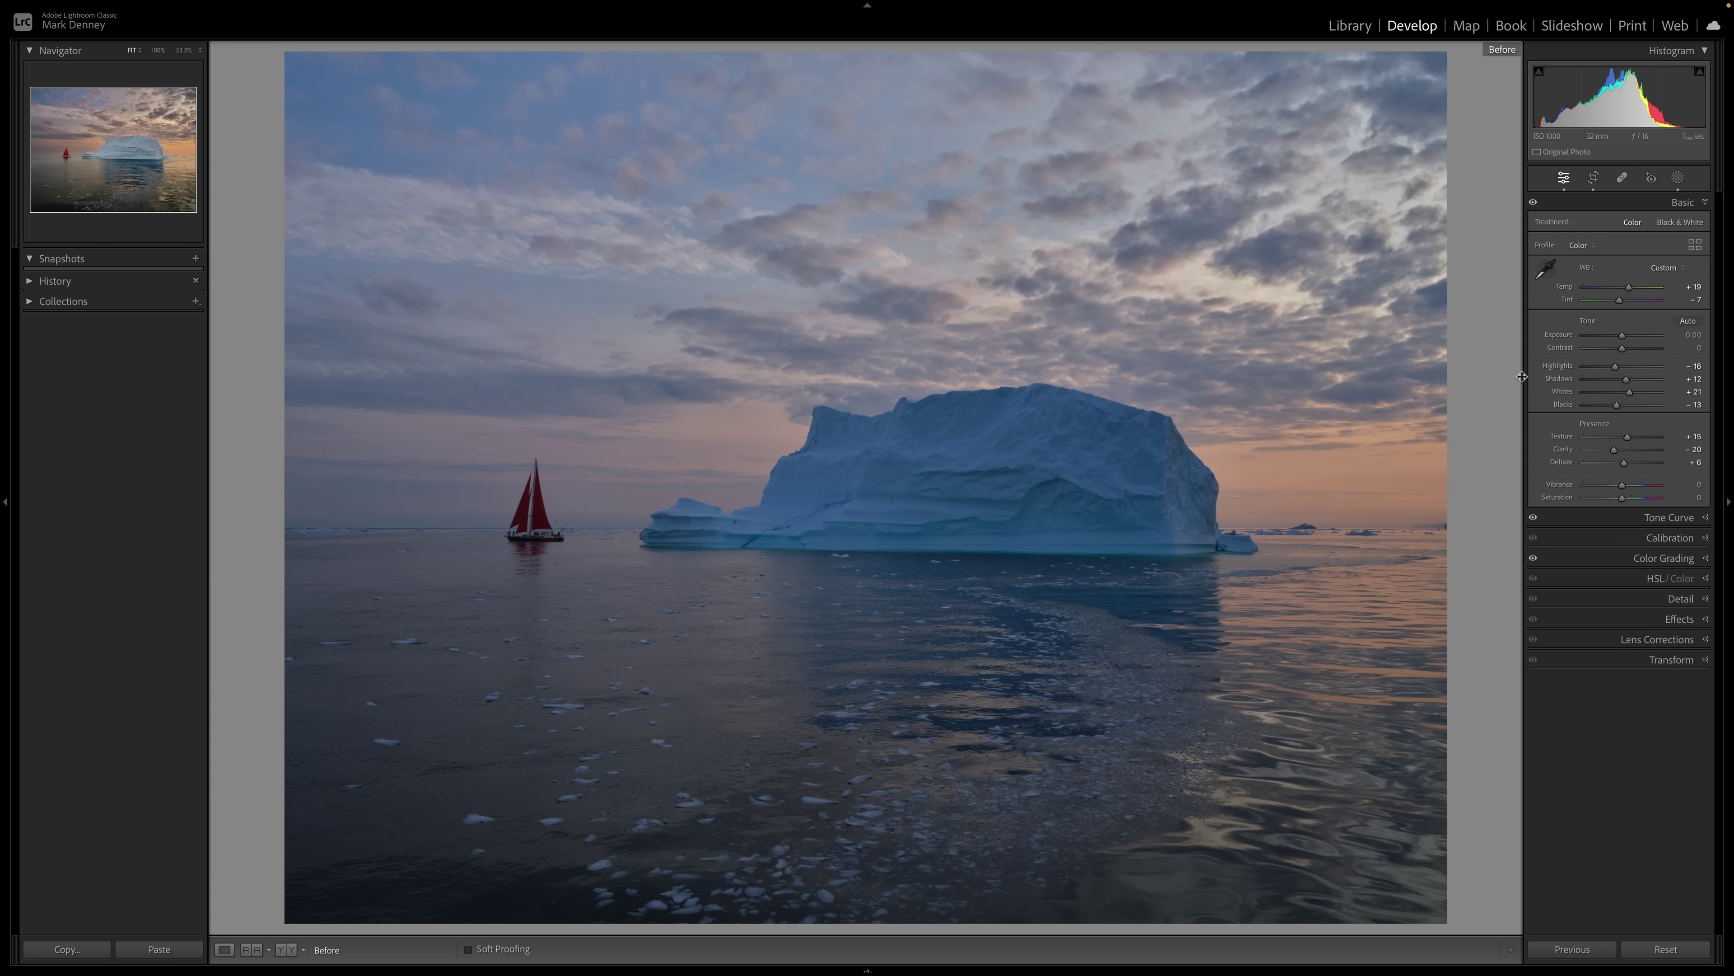
pyautogui.press('\\')
pyautogui.press('\\')
pyautogui.press('\\')
pyautogui.press('\\')
pyautogui.press('\\')
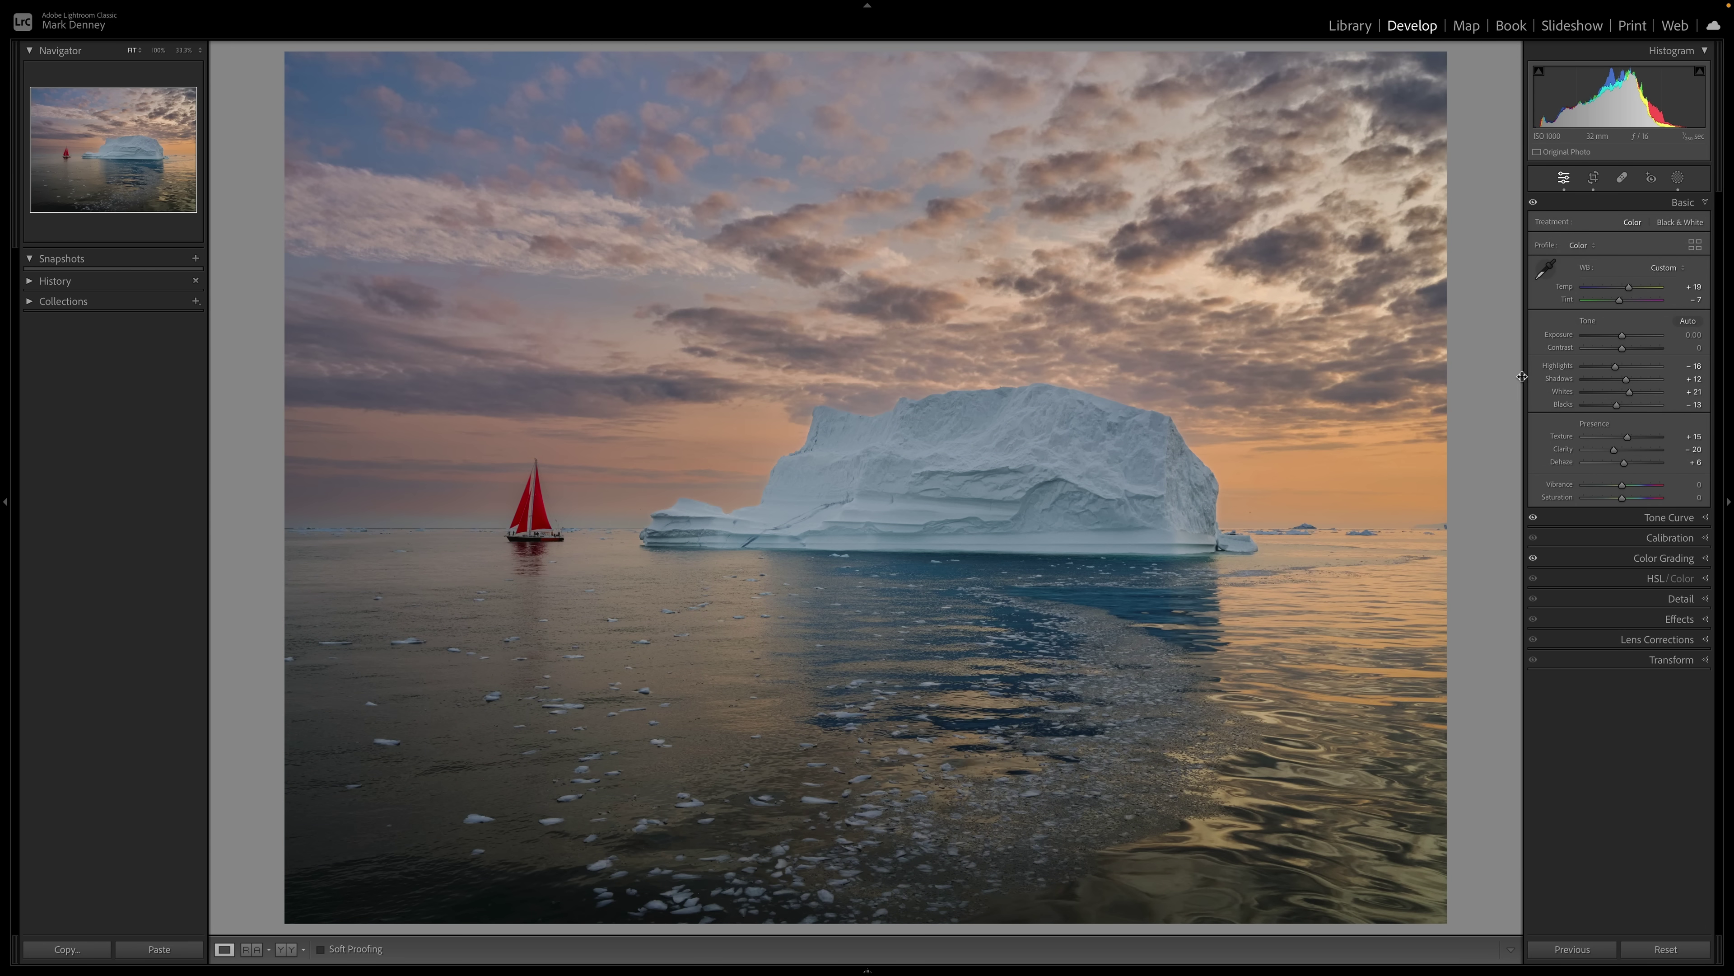
pyautogui.press('\\')
pyautogui.press('\\')
pyautogui.press('\\')
pyautogui.press('\\')
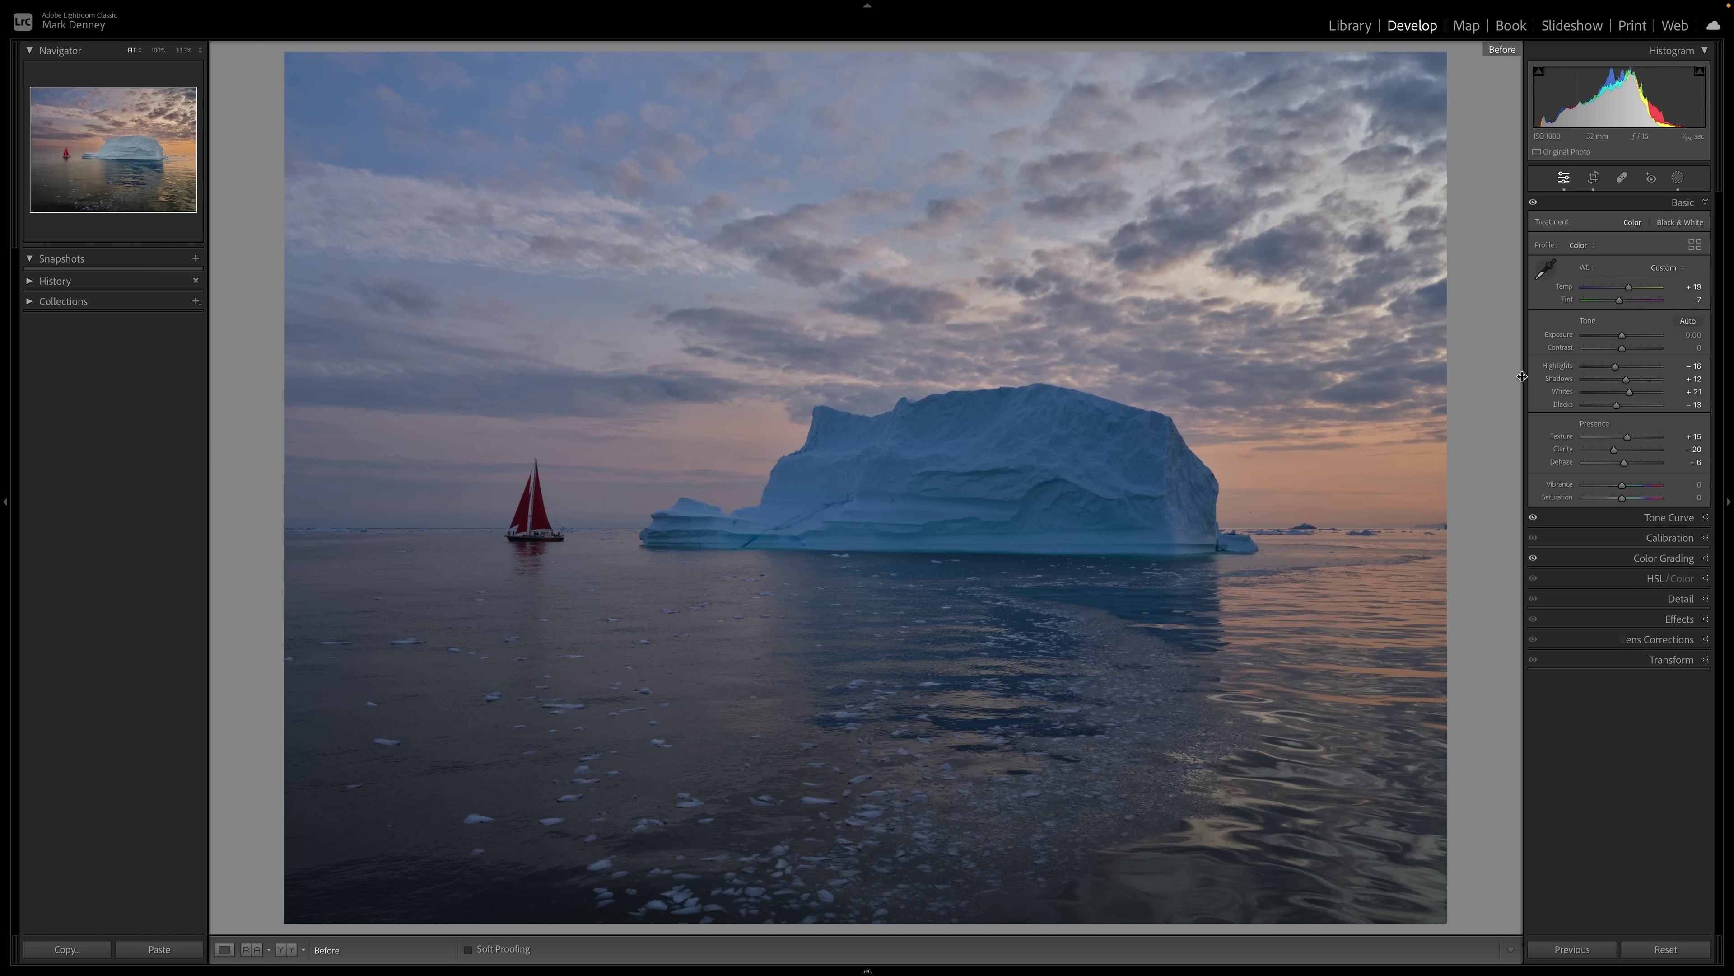